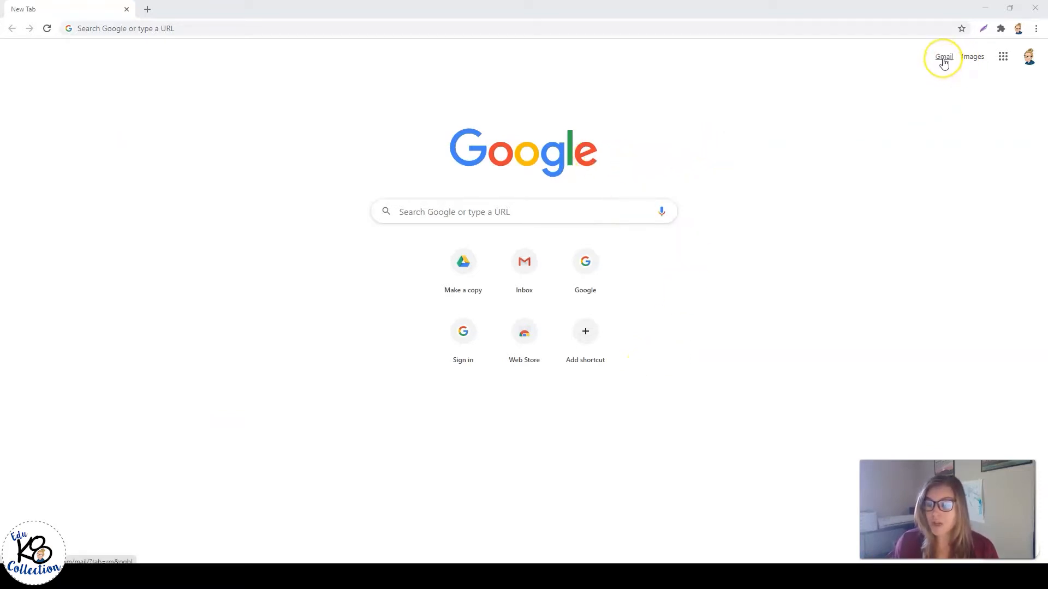
# Open the Gmail inbox from the Google new tab page.
pyautogui.click(943, 57)
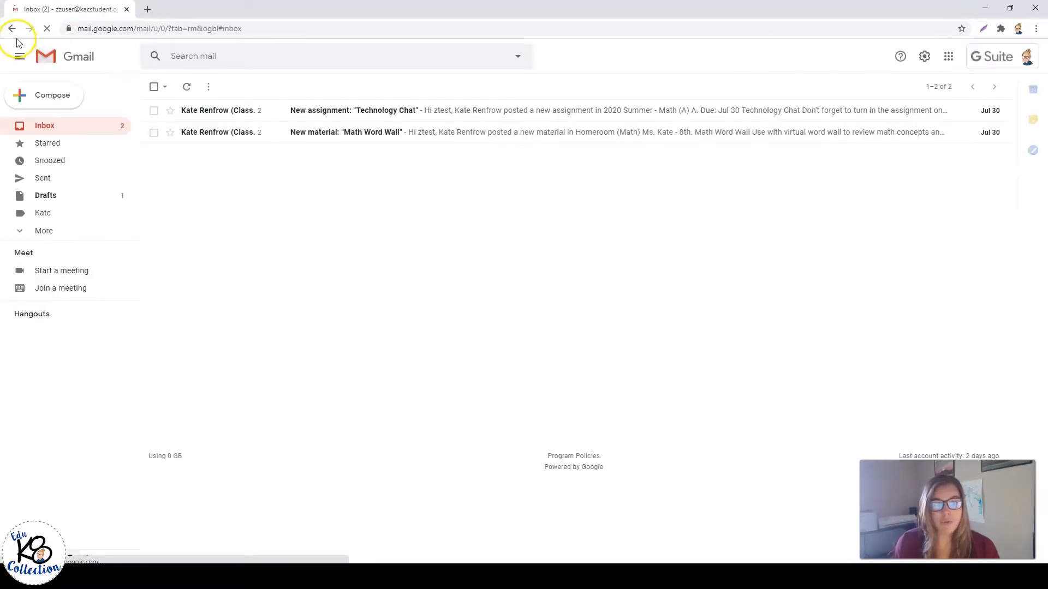
pyautogui.click(12, 28)
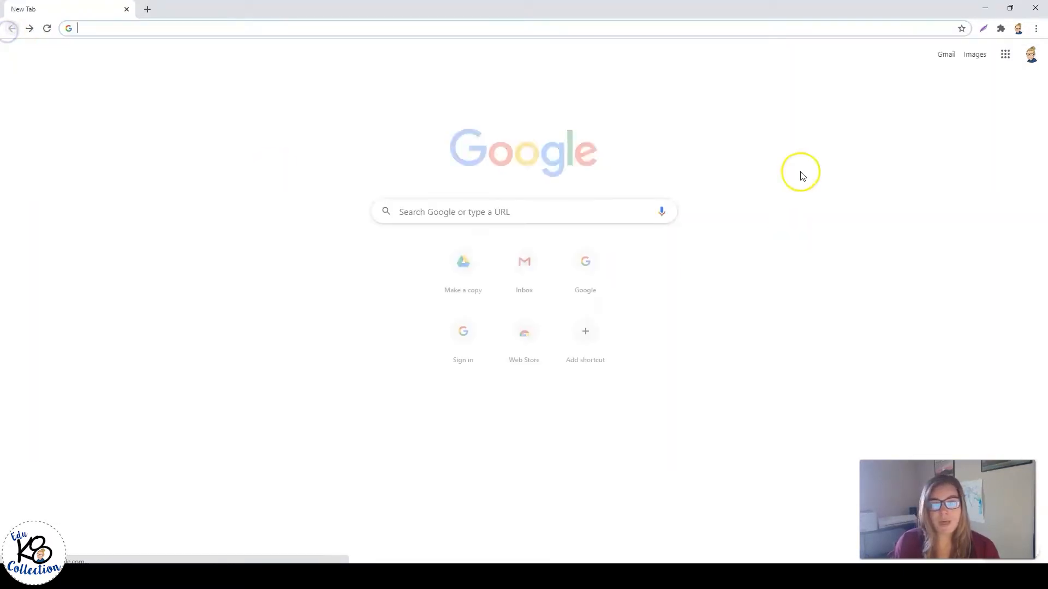
pyautogui.click(1008, 59)
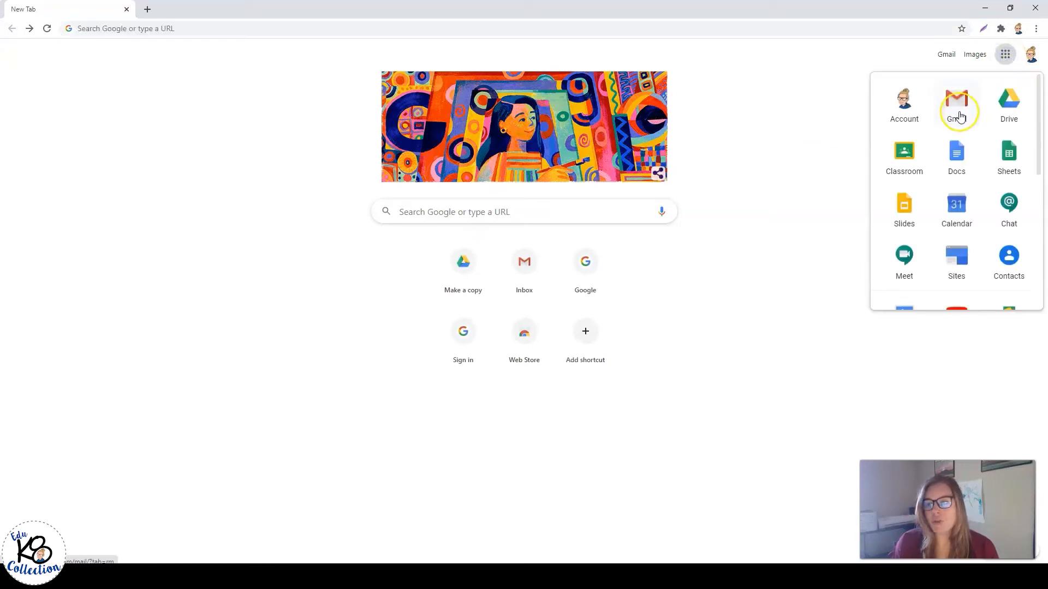
pyautogui.click(959, 114)
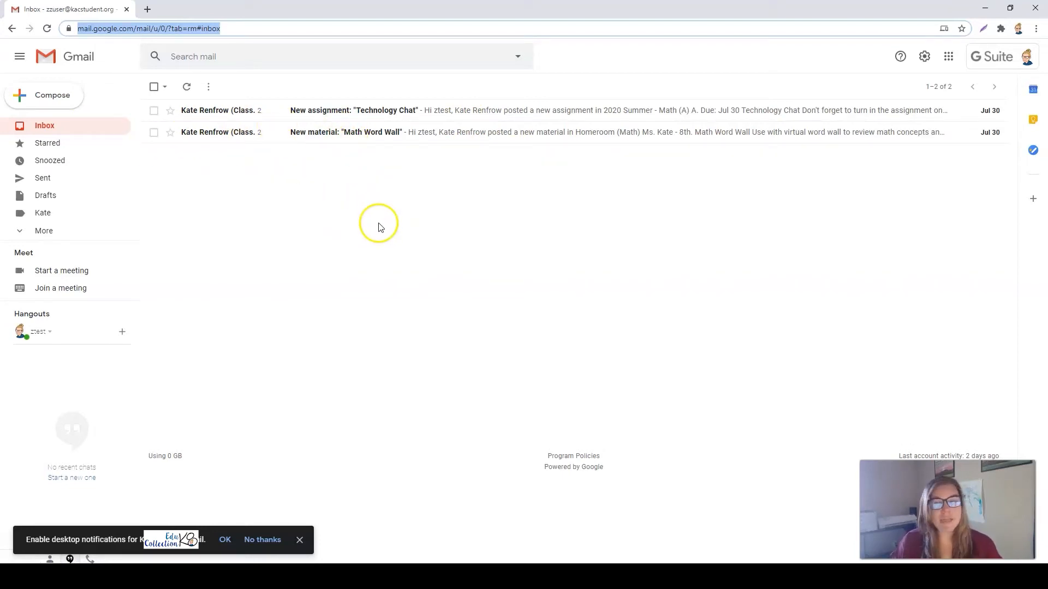
# Compose a new email and add the third suggested contact's e-mail address as the recipient.
pyautogui.click(42, 100)
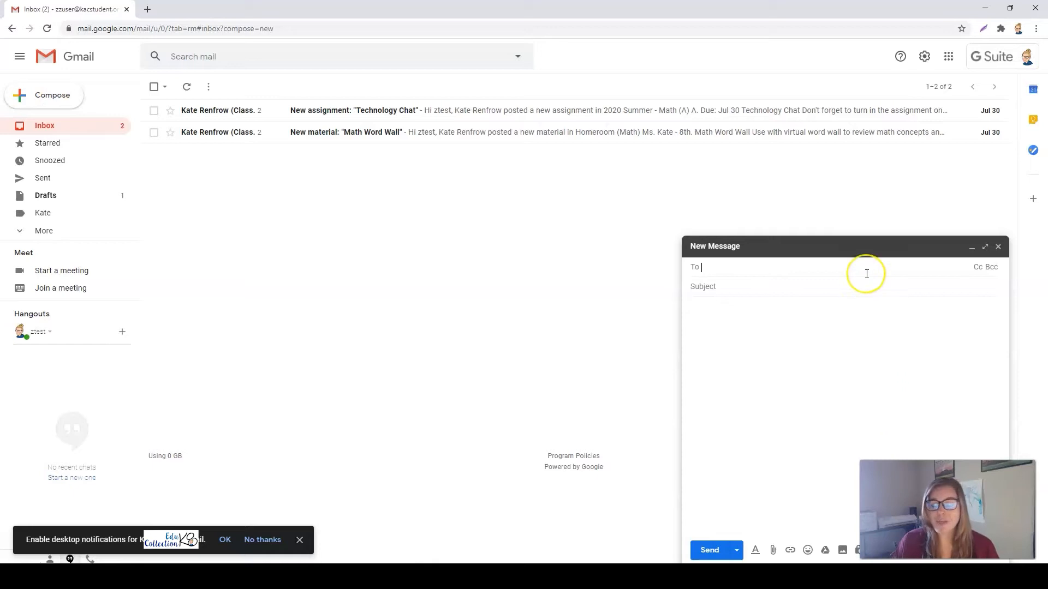
pyautogui.write('kate')
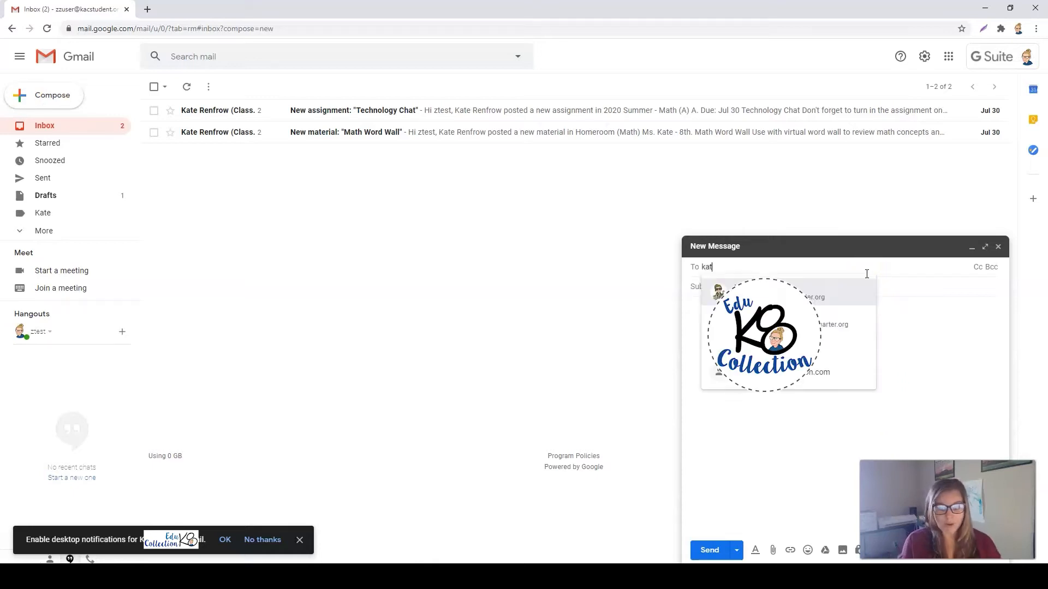
pyautogui.press('Down')
pyautogui.press('Down')
pyautogui.press('Down')
pyautogui.press('Return')
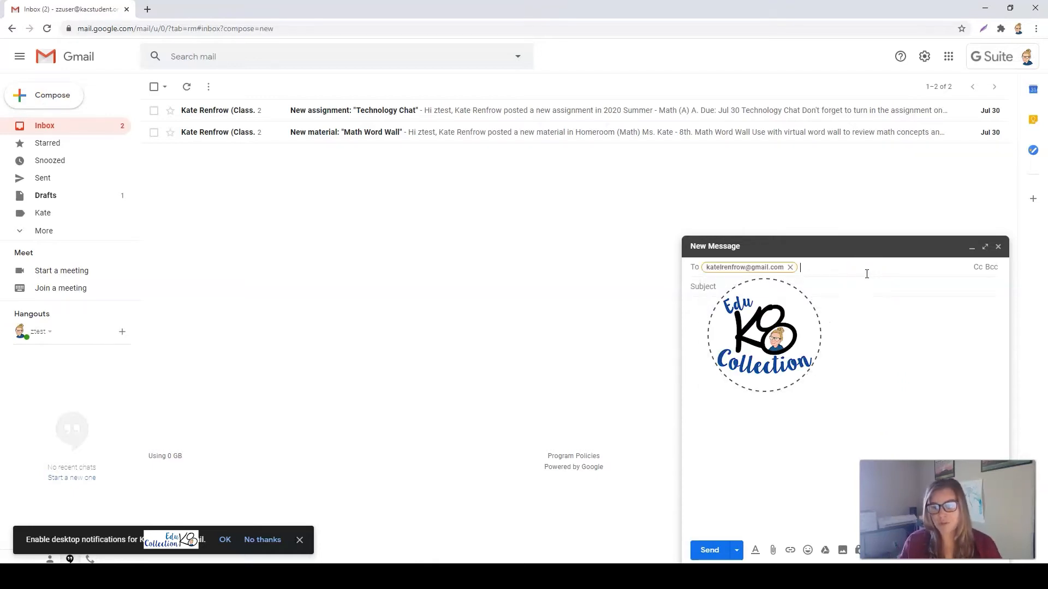
# Leave the email's subject and body empty and close the message as a draft.
pyautogui.click(716, 288)
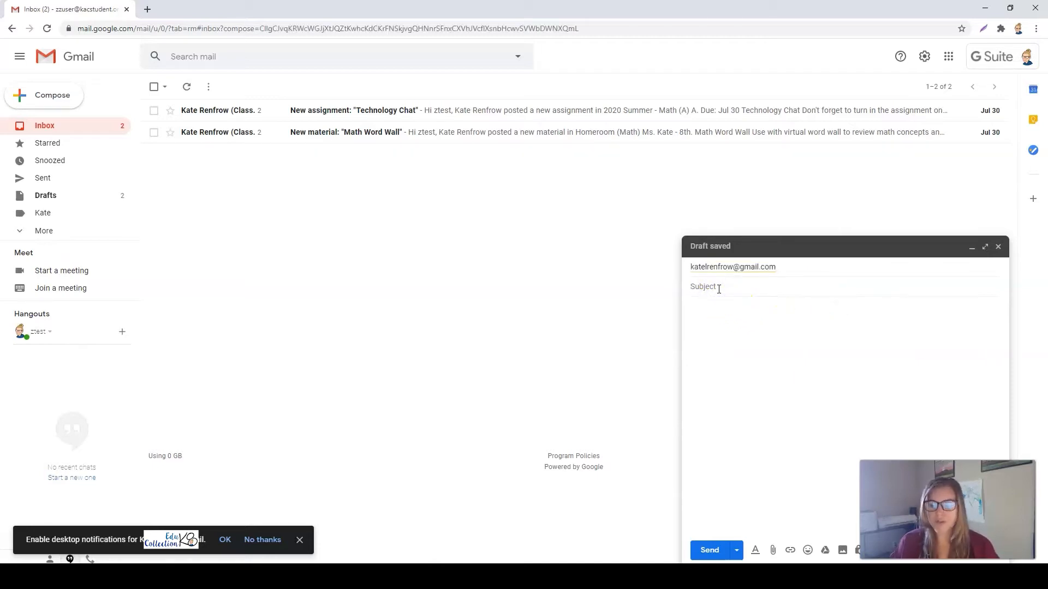
pyautogui.click(720, 308)
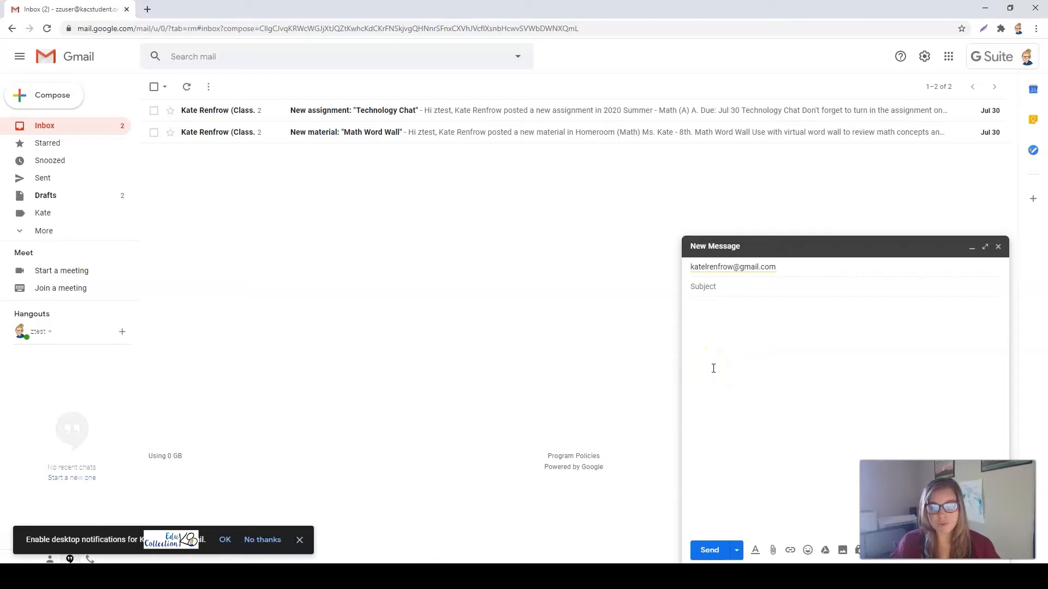
pyautogui.click(999, 247)
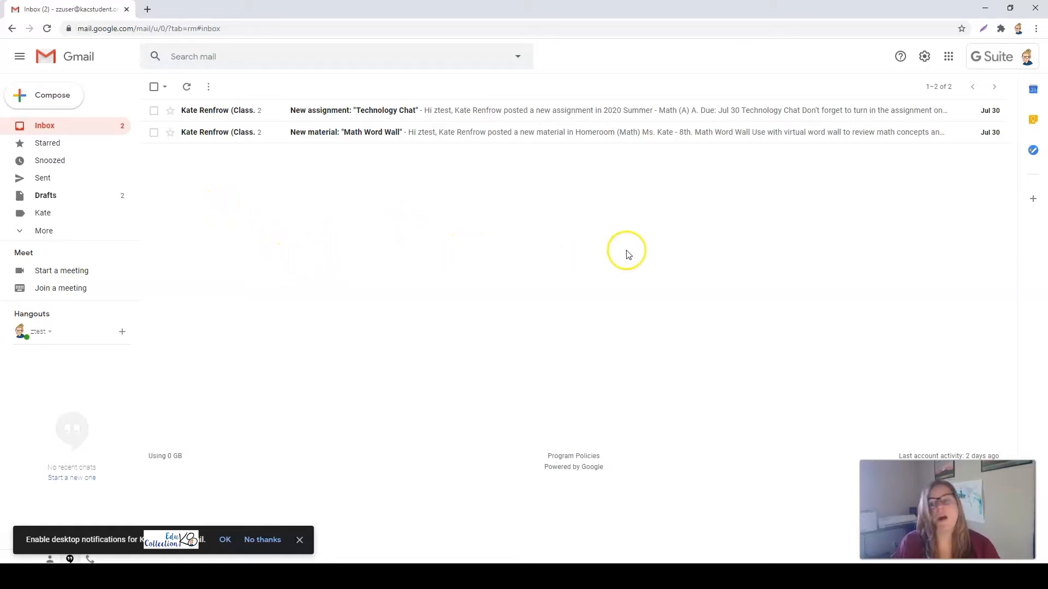
# Switch to Google Contacts and look at the options for creating one or multiple contacts.
pyautogui.click(950, 63)
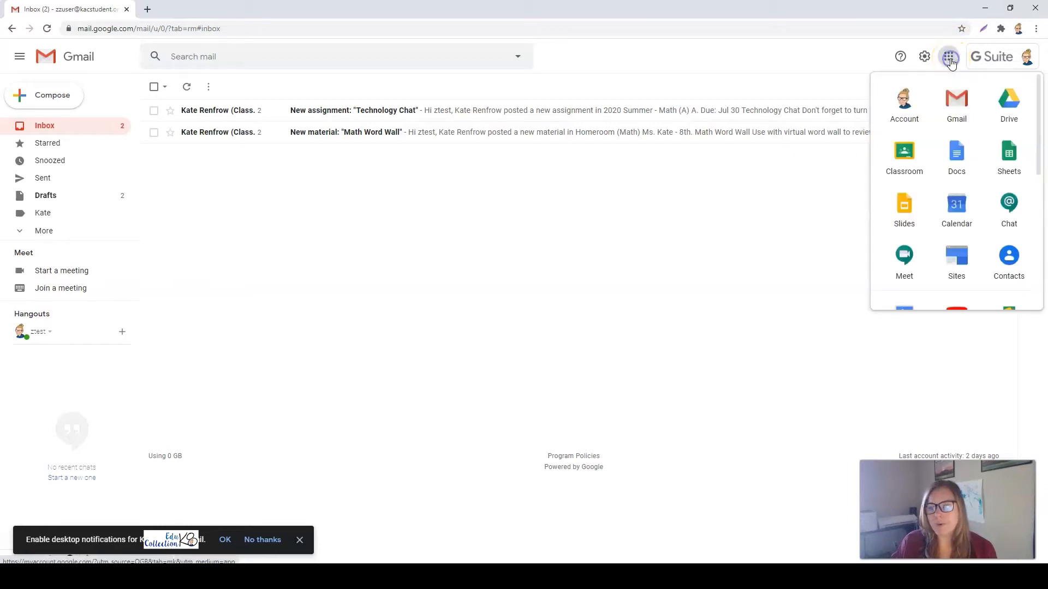
pyautogui.click(1008, 262)
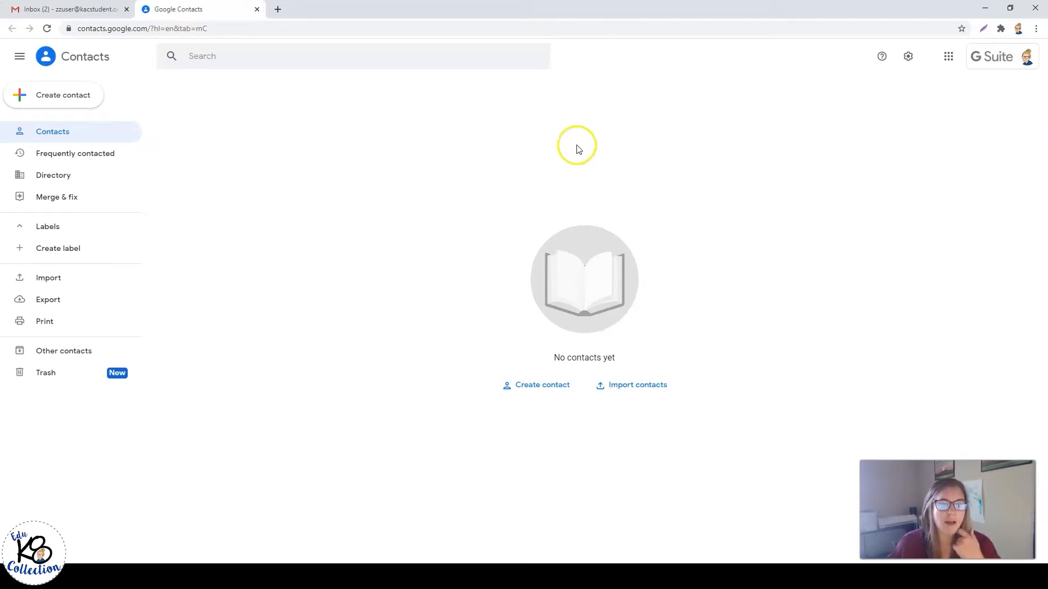
pyautogui.click(27, 97)
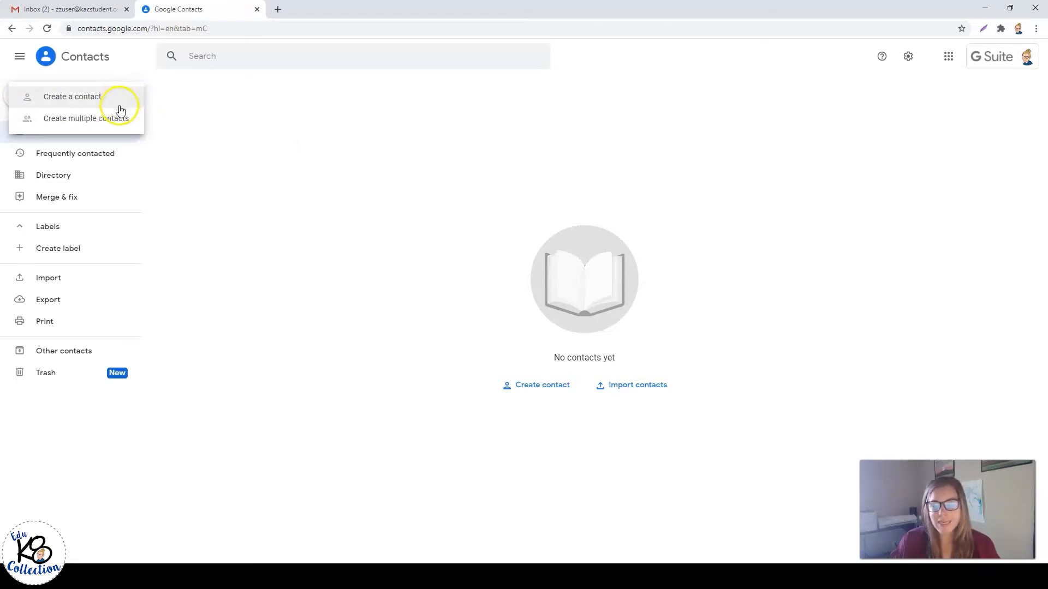
pyautogui.click(413, 239)
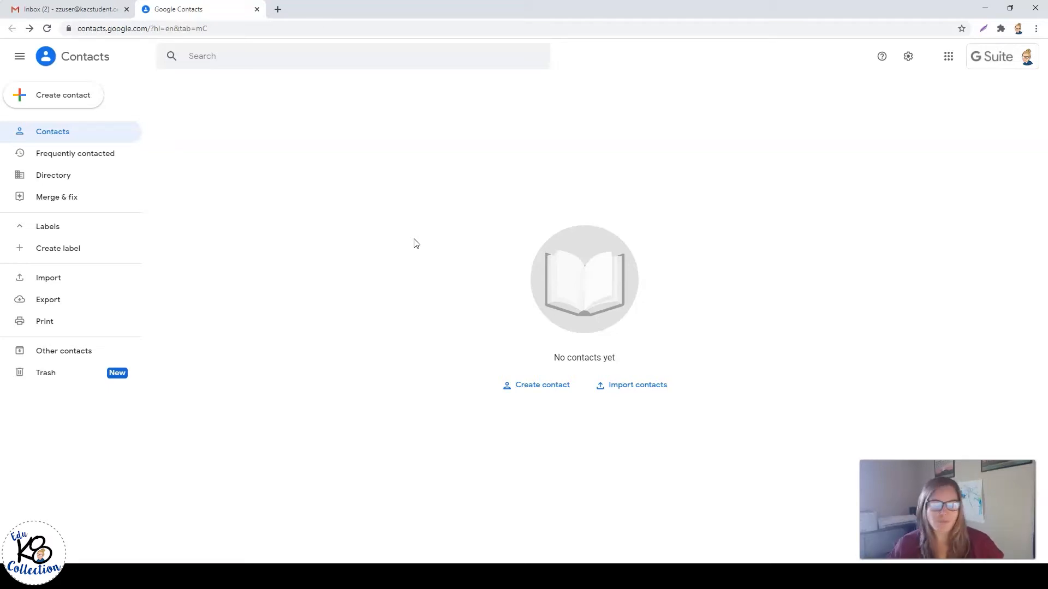
pyautogui.click(448, 233)
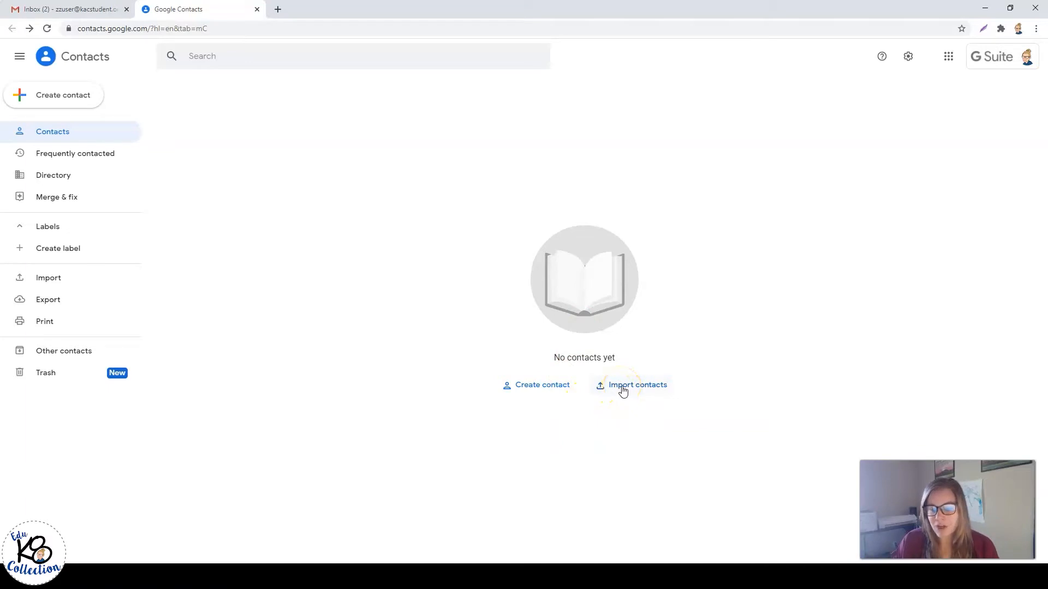
# View the file import options for contacts, cancel the import and close Google Contacts.
pyautogui.click(647, 388)
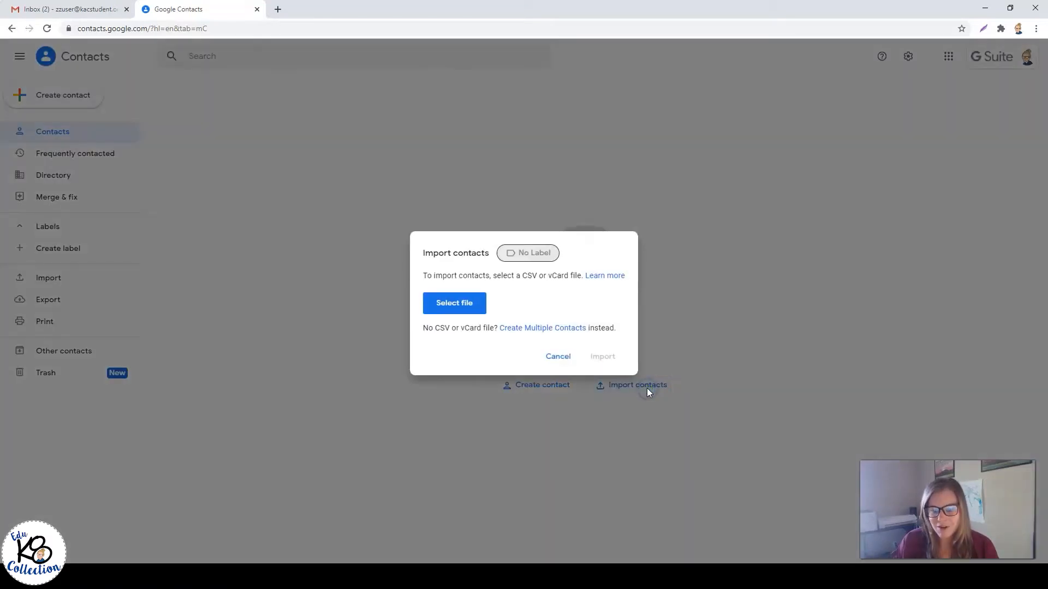
pyautogui.click(453, 316)
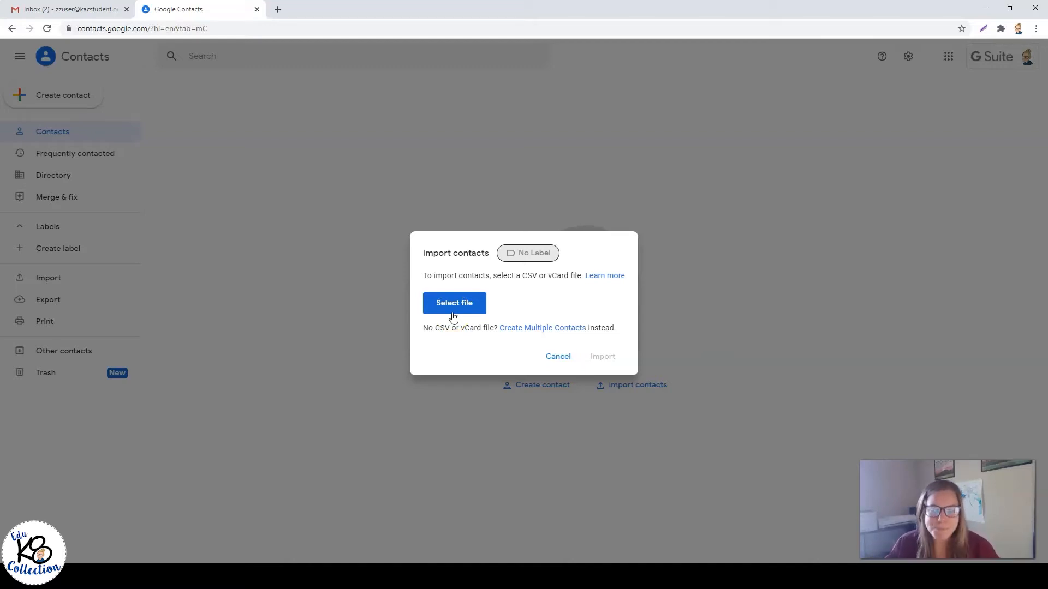
pyautogui.click(561, 358)
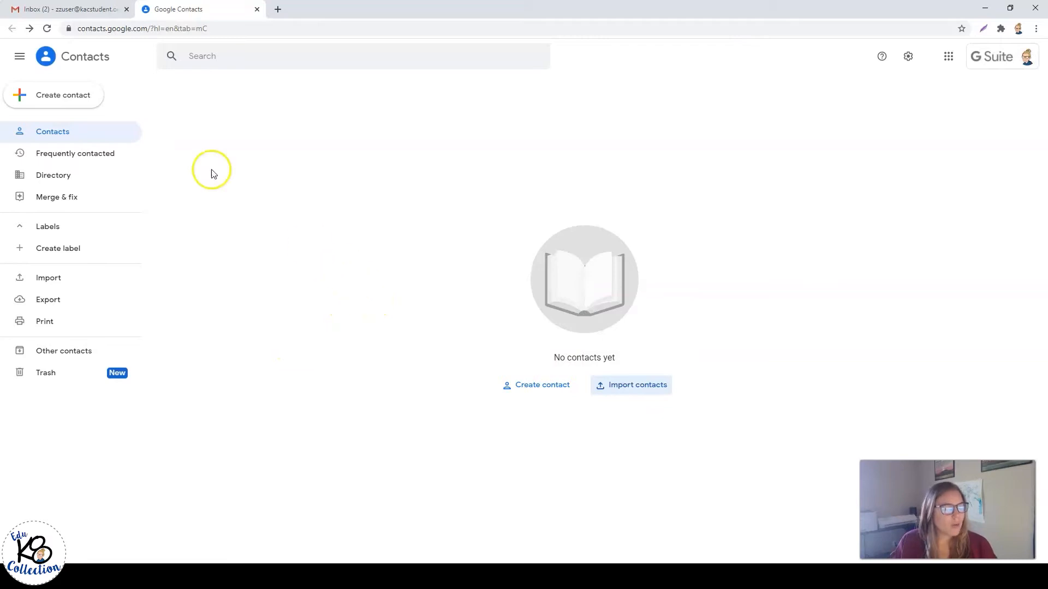
pyautogui.click(257, 9)
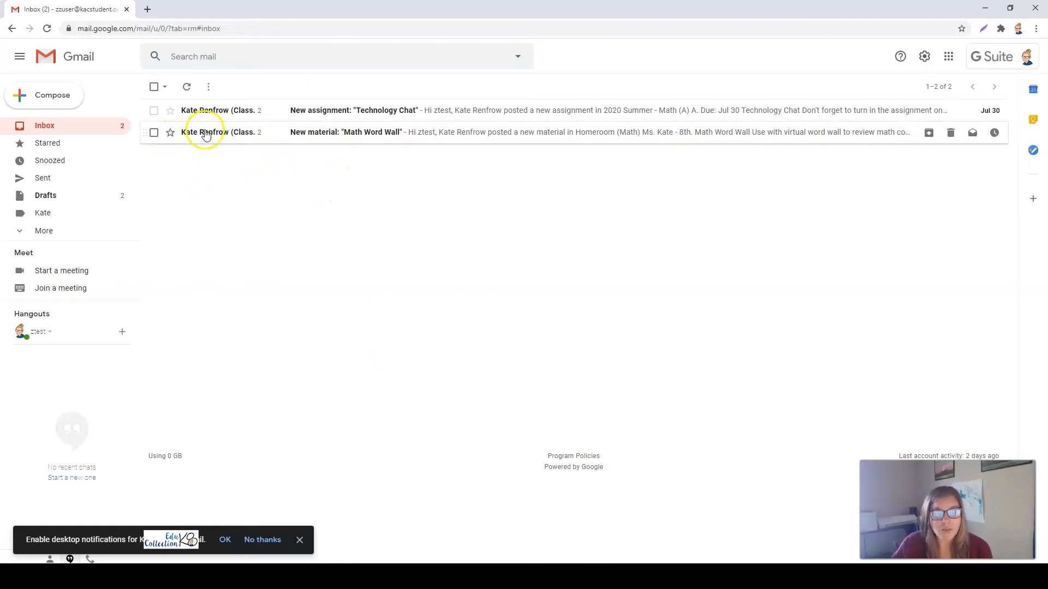
# Open the "Math Word Wall" email and apply a new label named graduation to it.
pyautogui.moveTo(207, 137)
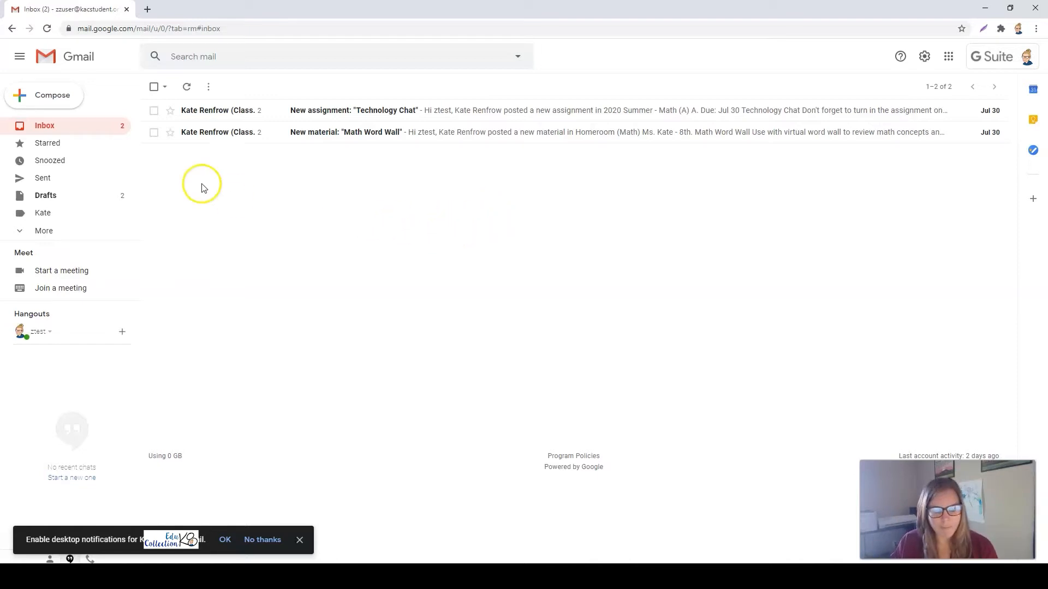
pyautogui.click(212, 140)
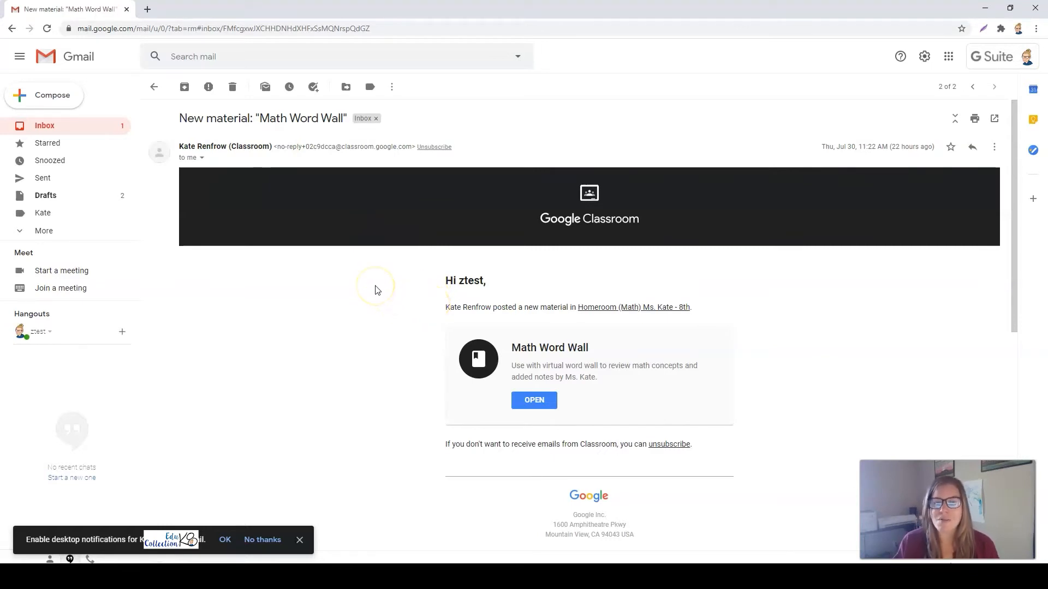
pyautogui.click(370, 90)
pyautogui.click(397, 118)
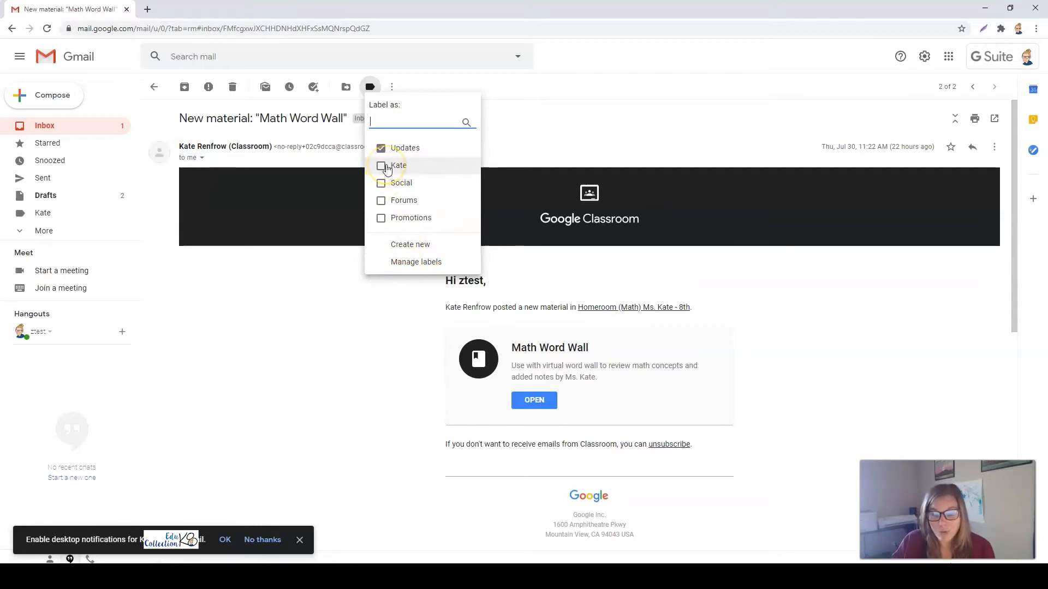
pyautogui.click(418, 250)
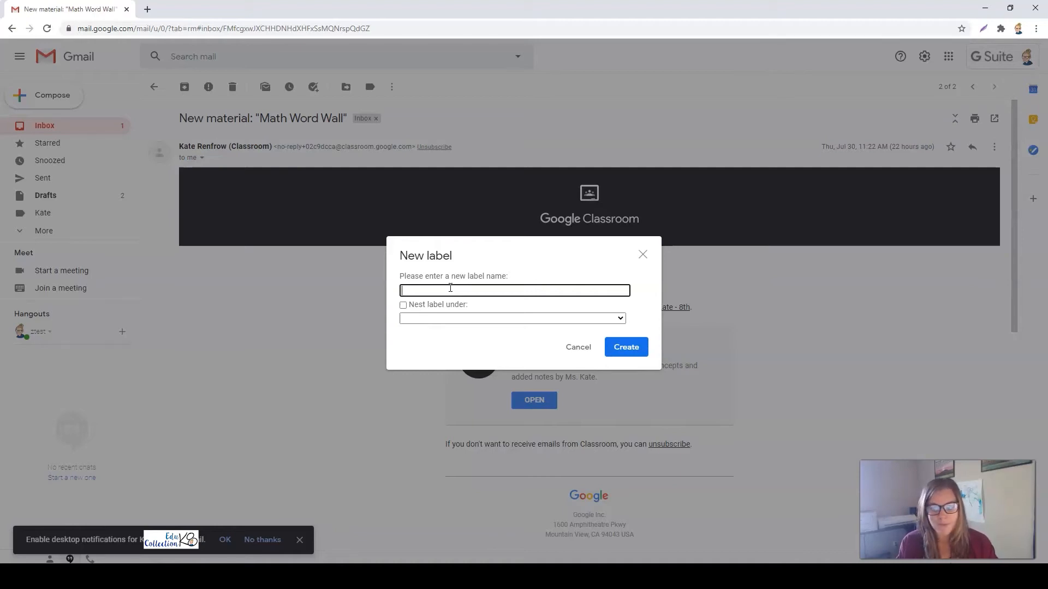
pyautogui.write('graduation')
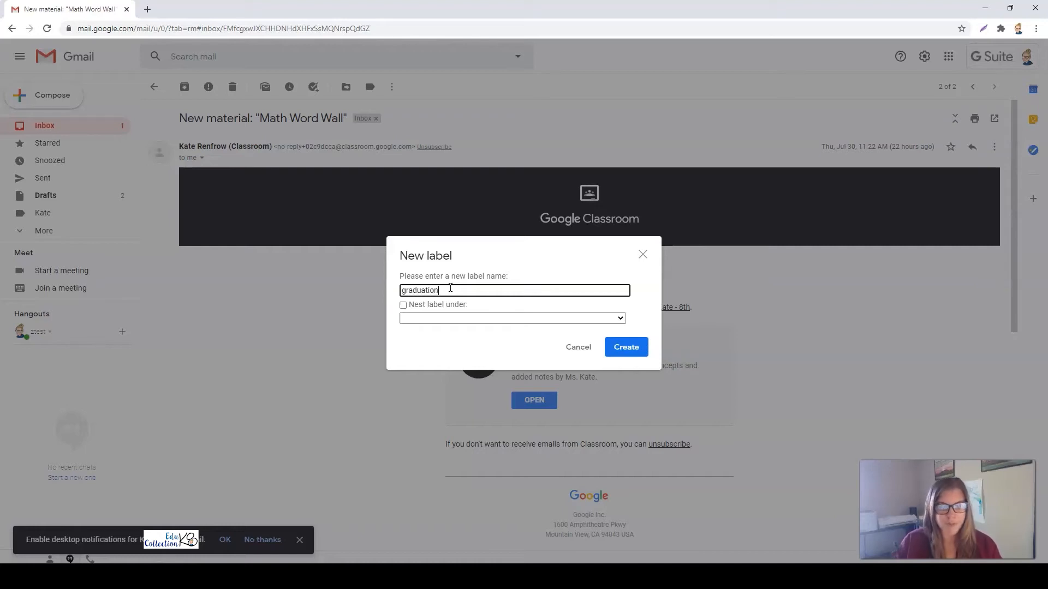
pyautogui.click(641, 348)
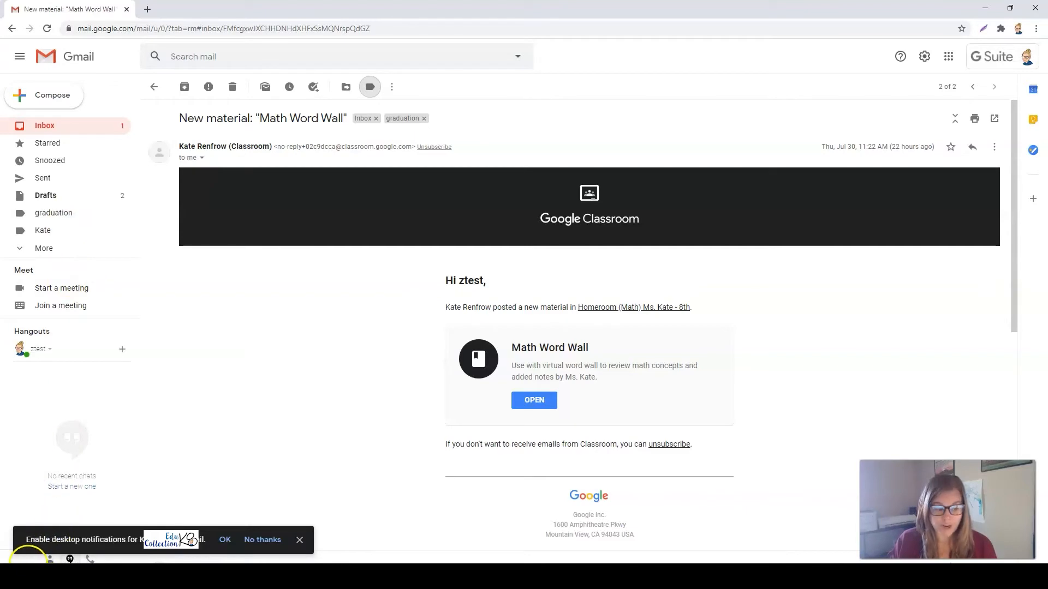
# Apply the graduation label to the "Technology Chat" email from the inbox and list the emails with that label.
pyautogui.click(154, 87)
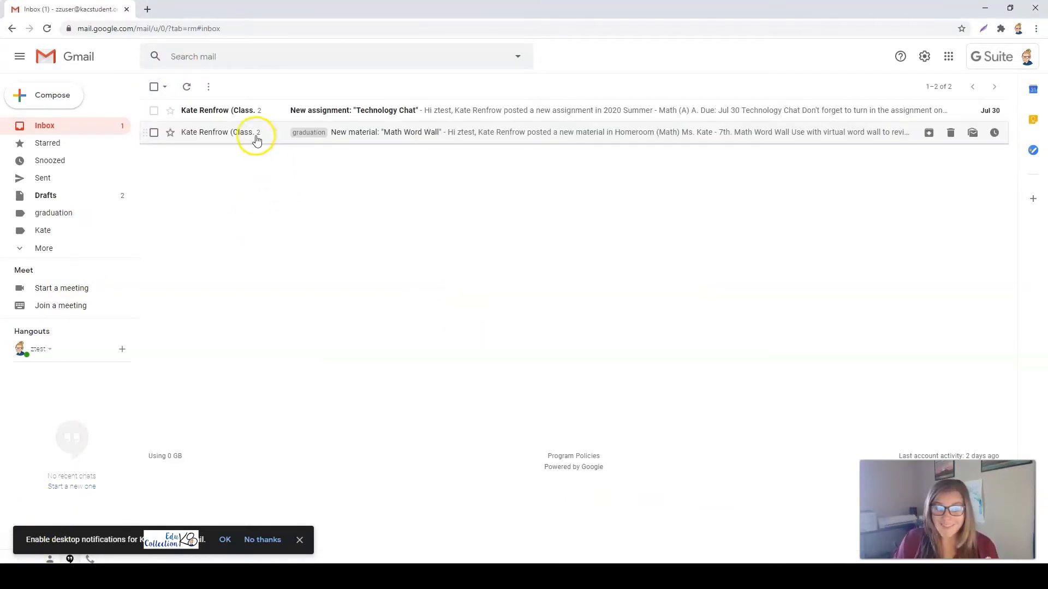
pyautogui.moveTo(206, 136)
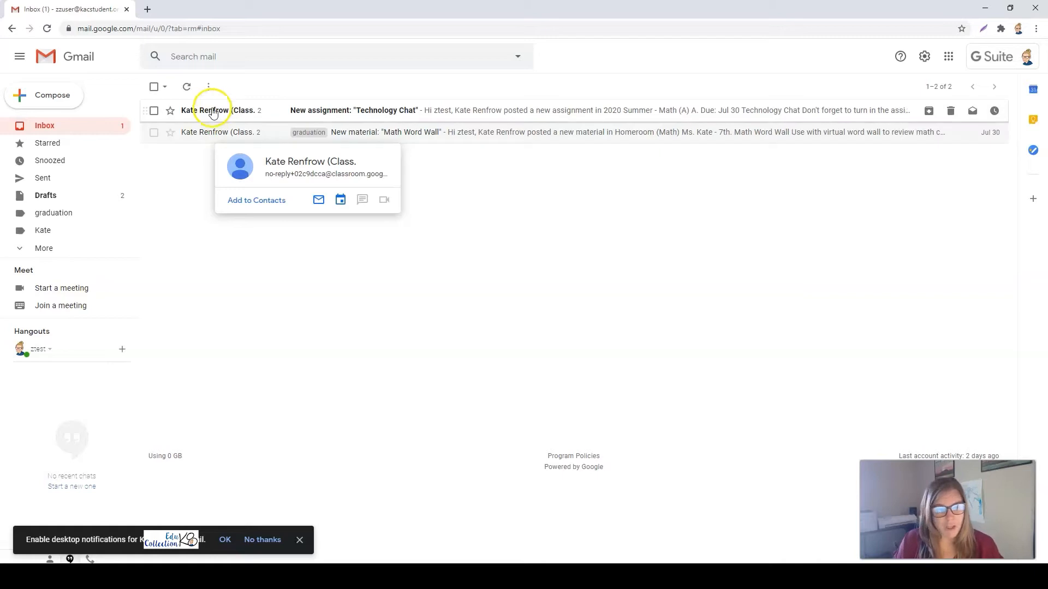
pyautogui.click(230, 110)
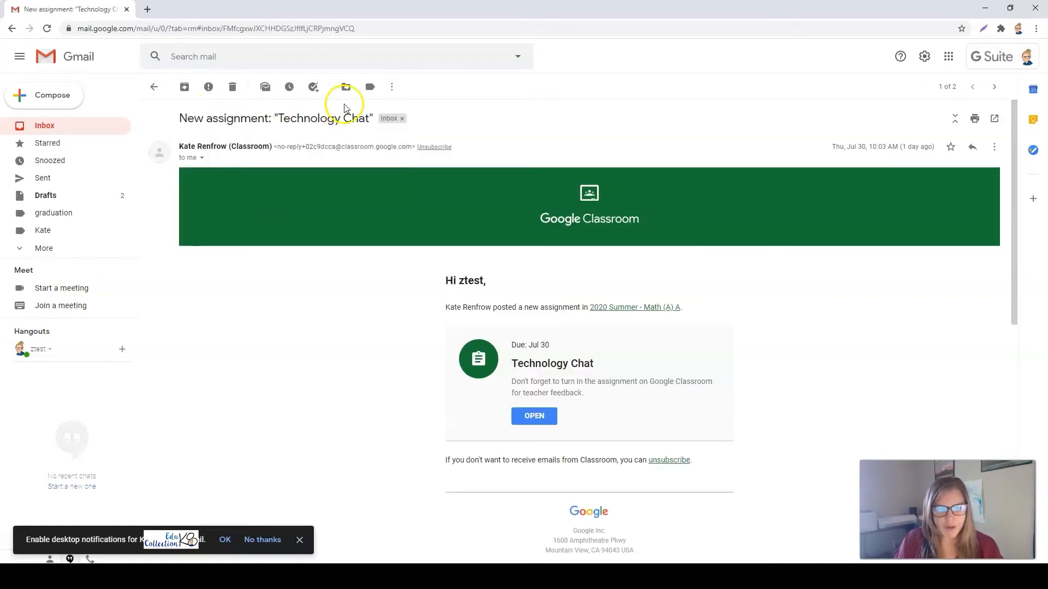
pyautogui.click(370, 87)
pyautogui.click(380, 165)
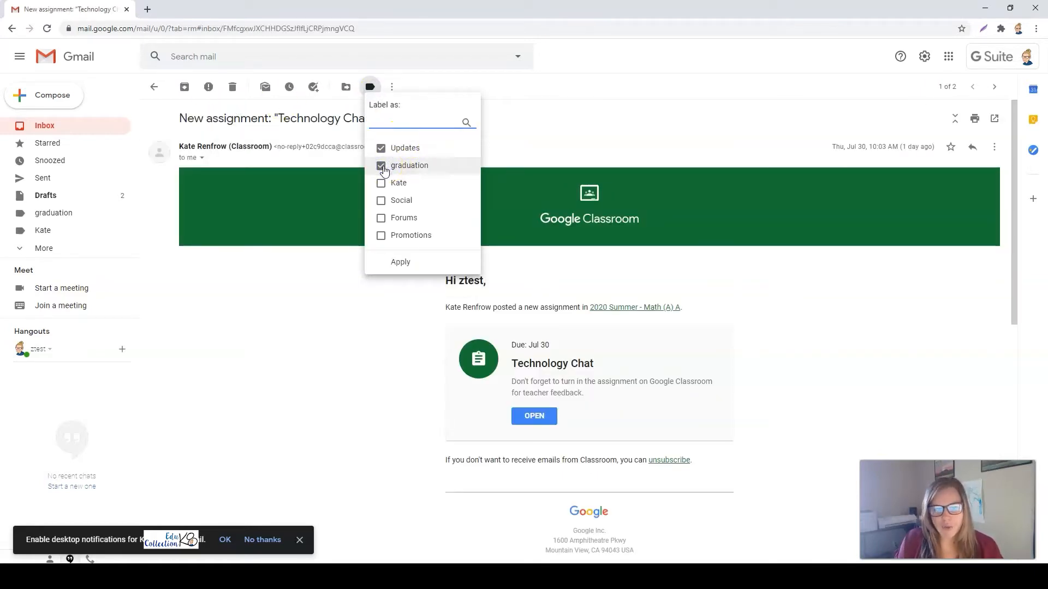
pyautogui.click(400, 262)
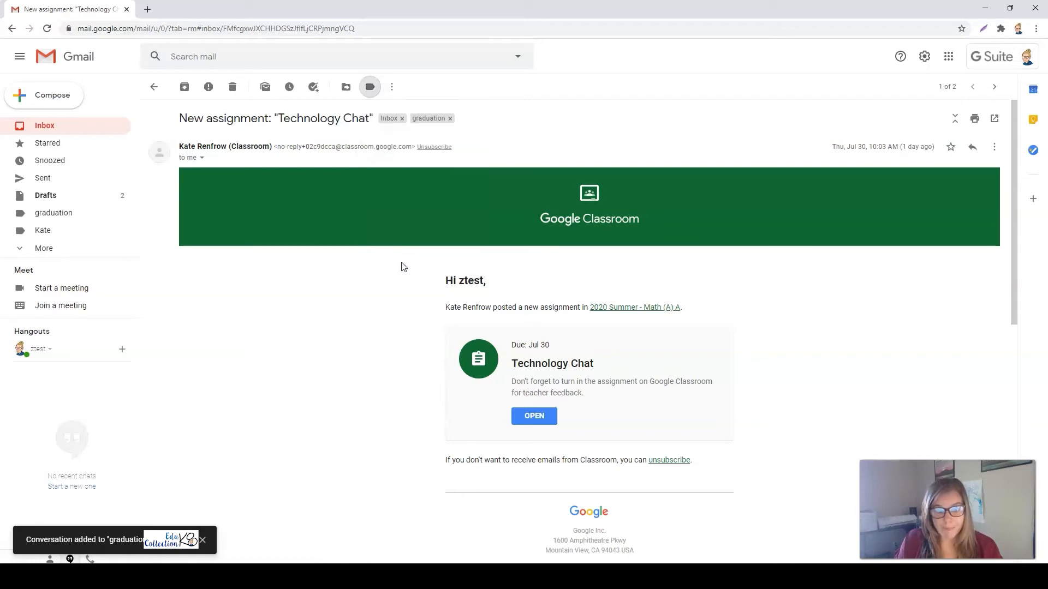
pyautogui.click(46, 216)
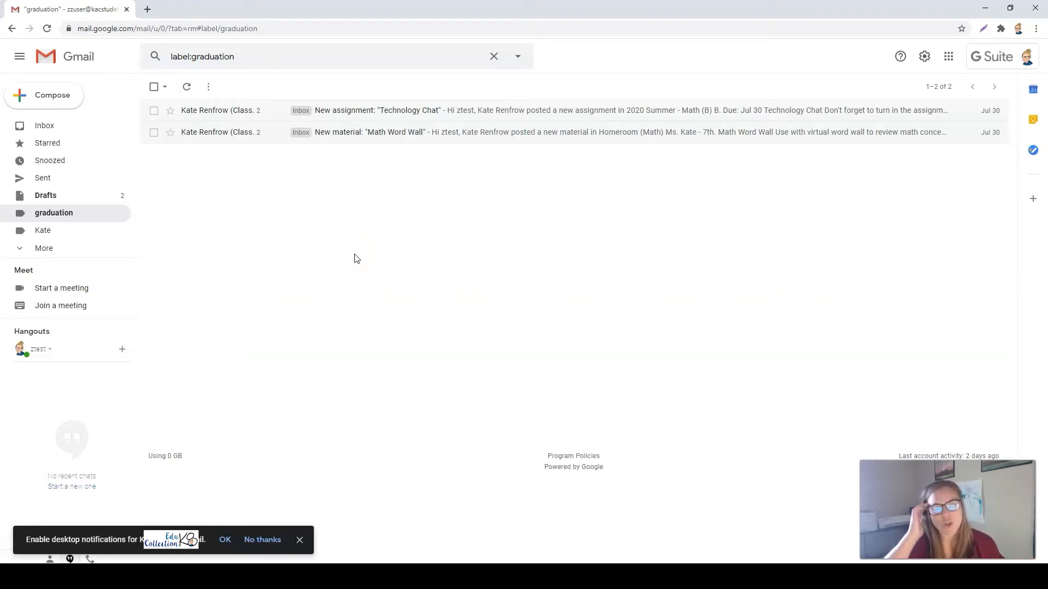
# Start a new email message and attach the image 1.png from the Desktop folder.
pyautogui.click(55, 94)
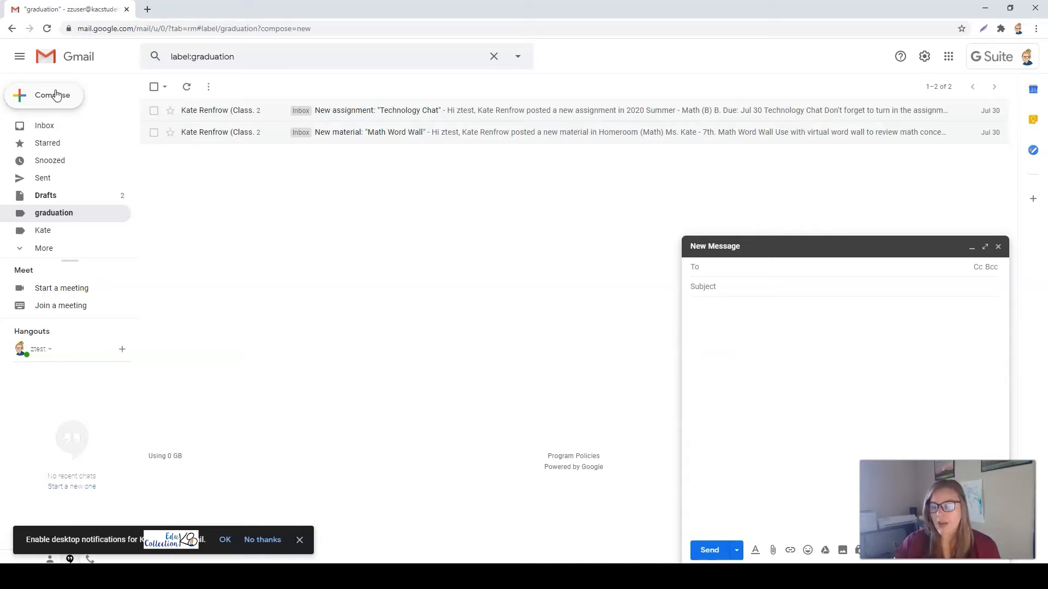
pyautogui.click(755, 267)
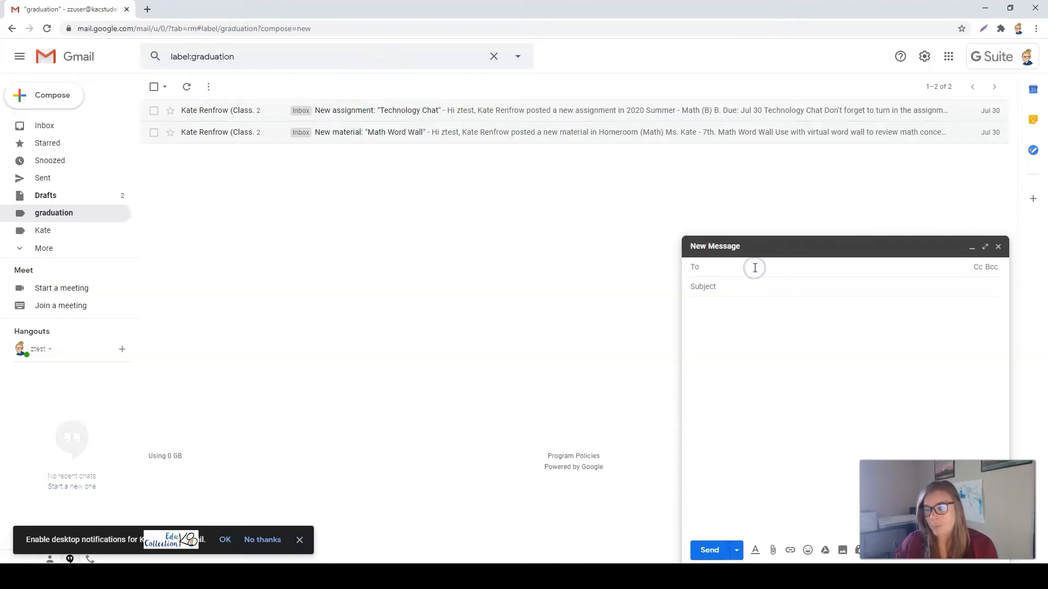
pyautogui.click(739, 282)
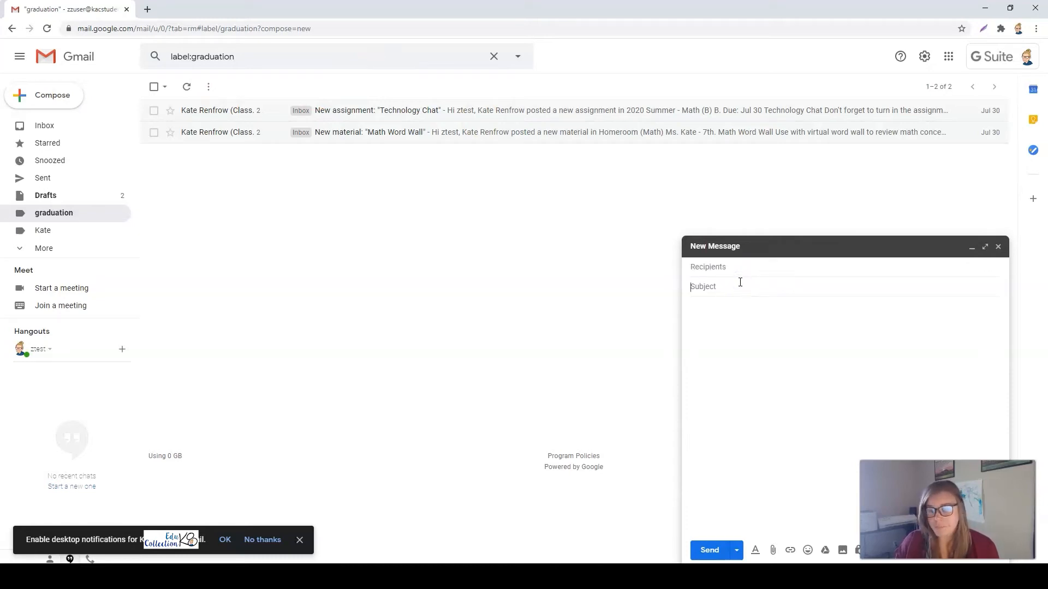
pyautogui.click(769, 325)
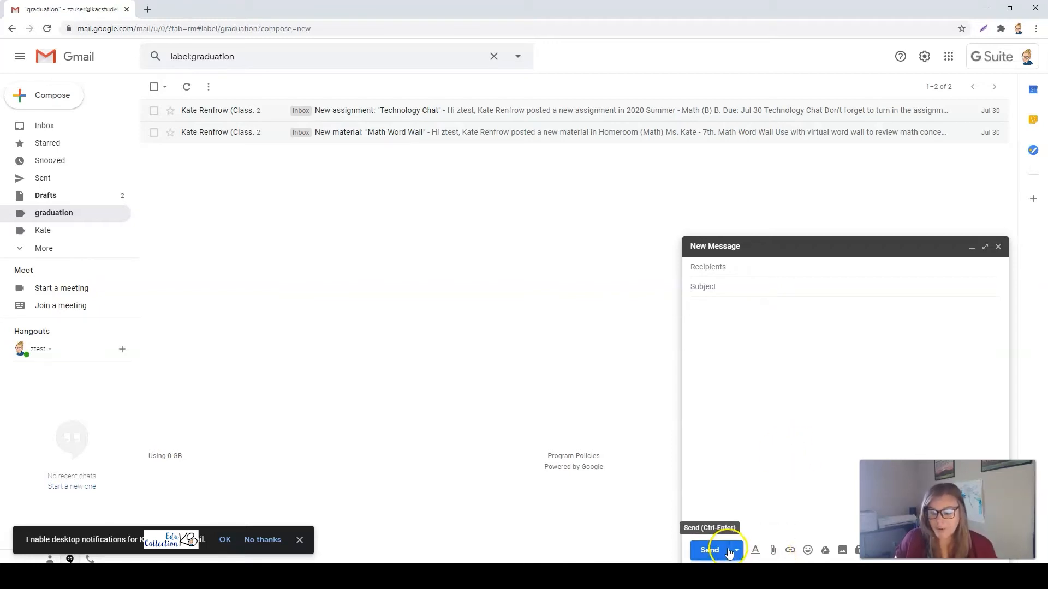
pyautogui.click(773, 552)
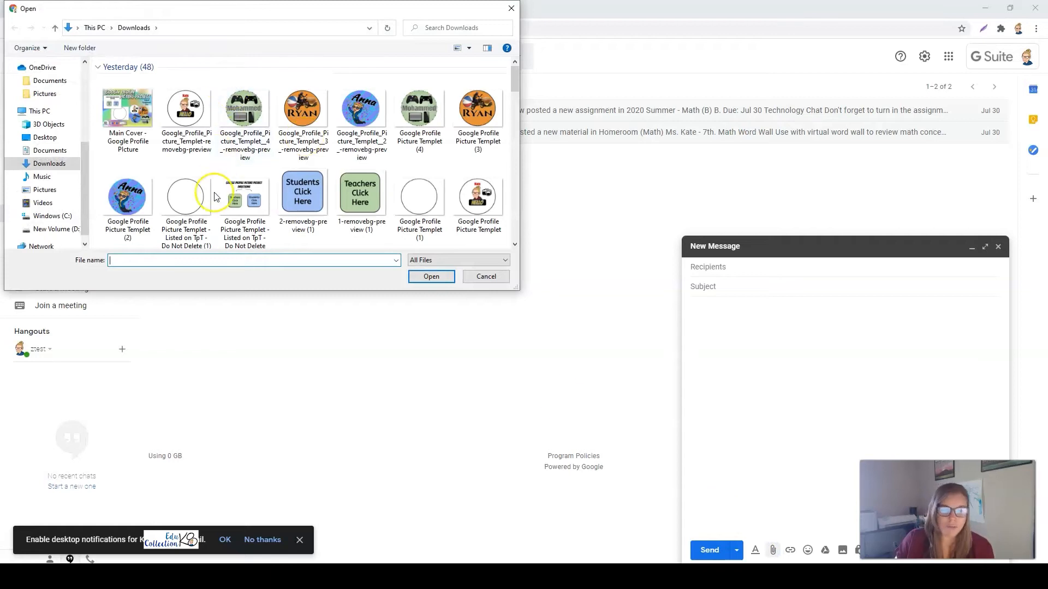
pyautogui.click(52, 138)
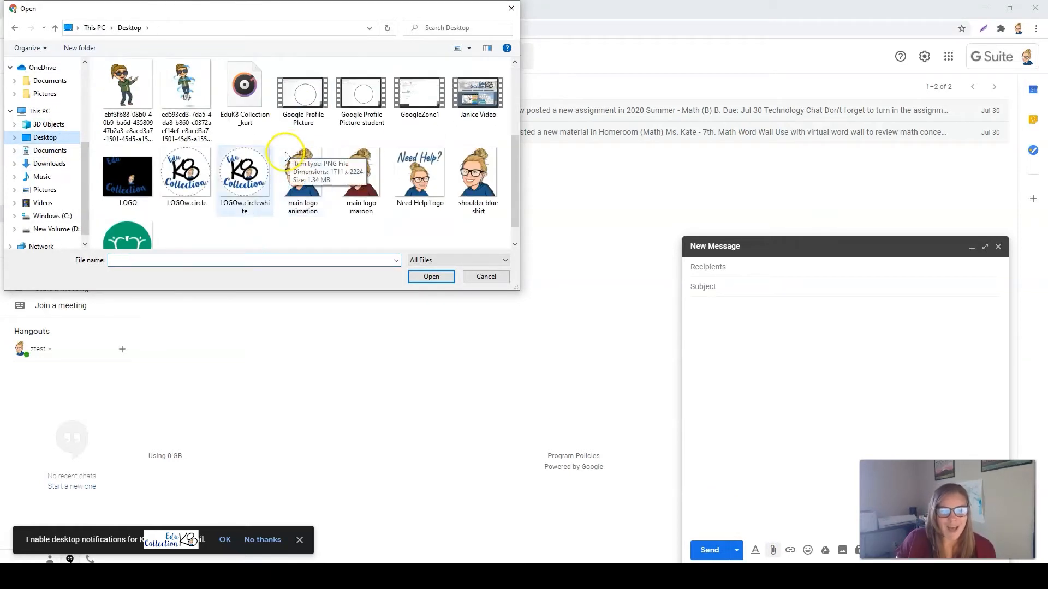
pyautogui.scroll(3, 290, 158)
pyautogui.click(303, 90)
pyautogui.click(431, 277)
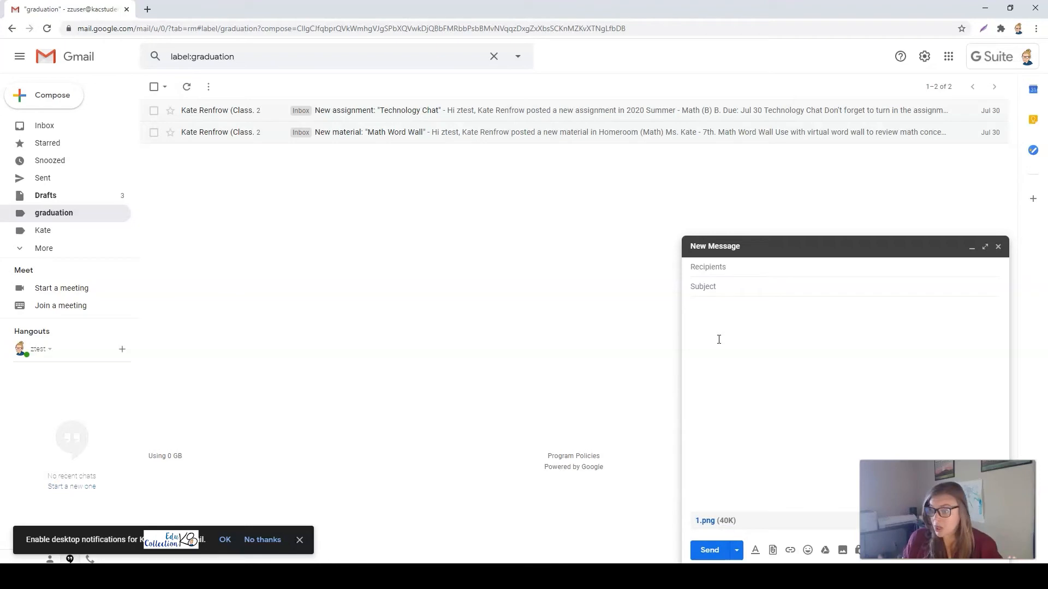
# Look at inserting files from Google Drive, open the Classroom folder and close the file picker without inserting anything.
pyautogui.click(825, 550)
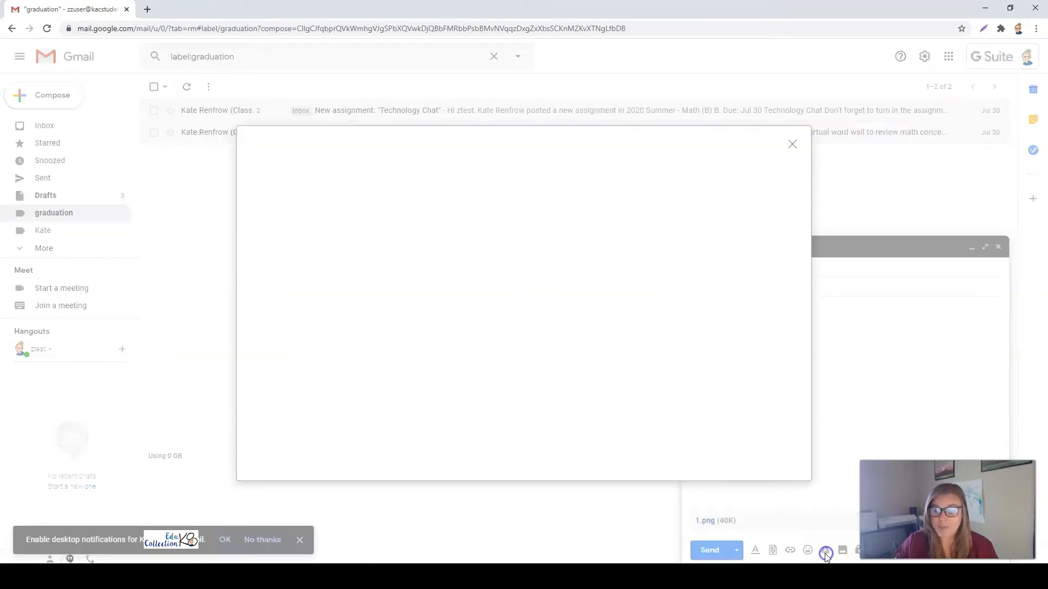
pyautogui.doubleClick(277, 266)
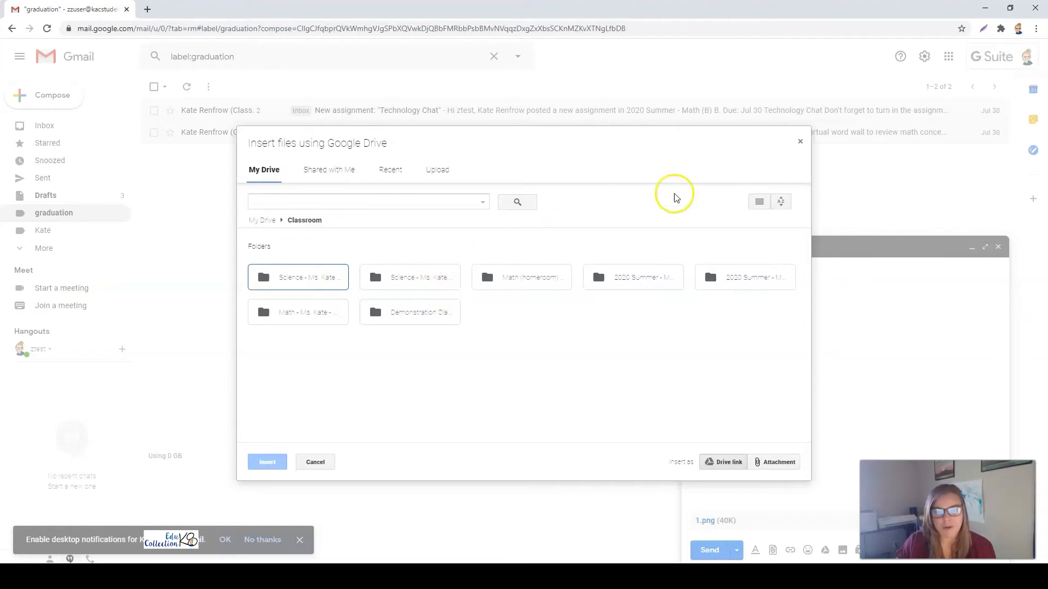
pyautogui.click(800, 141)
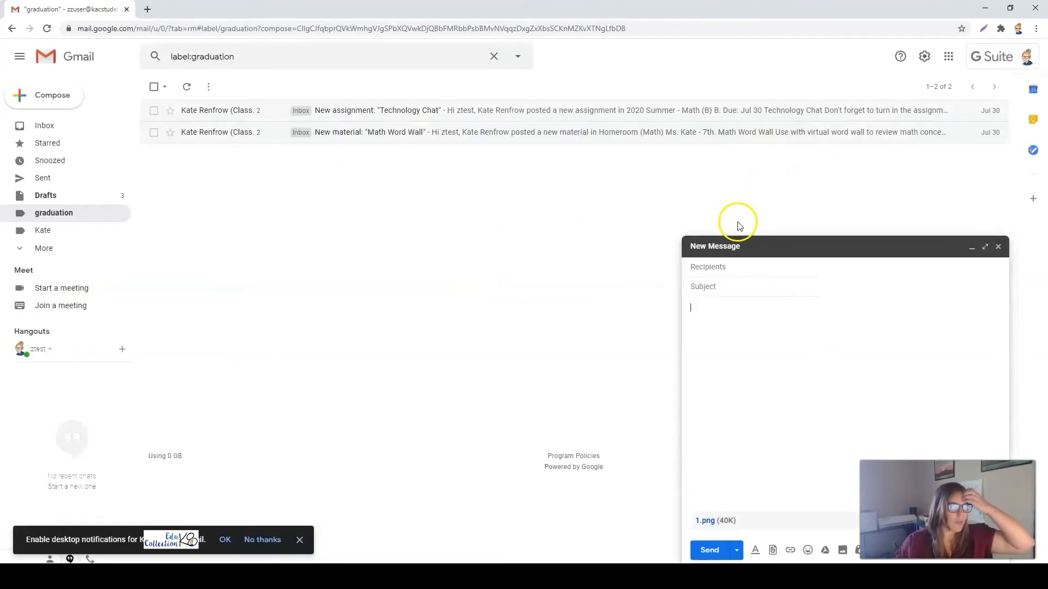
pyautogui.click(664, 376)
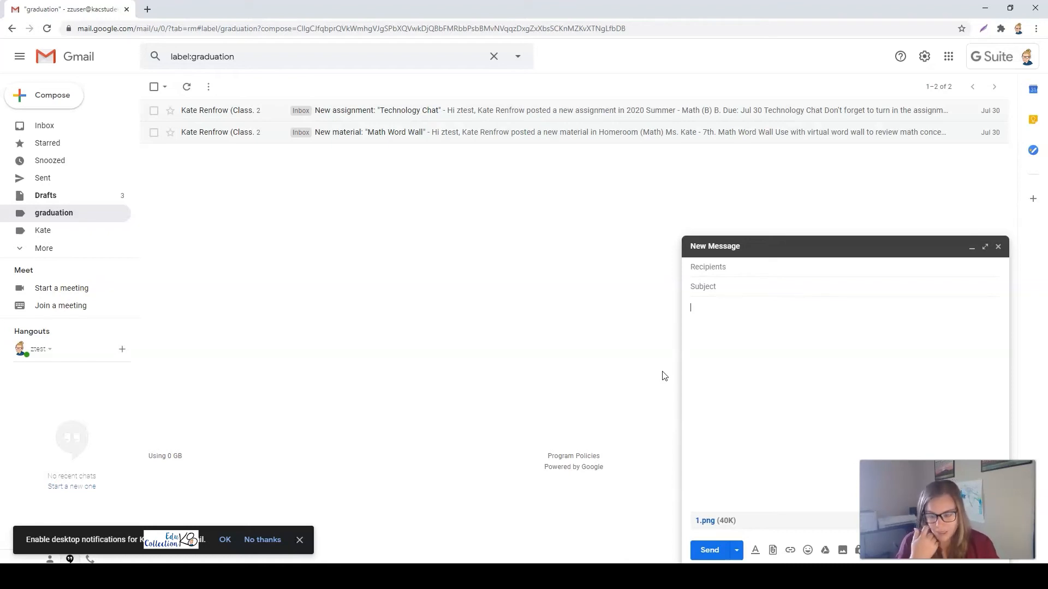
# Address the message to the suggested contact's Gmail address and set the subject to "Monday's Plan".
pyautogui.click(765, 263)
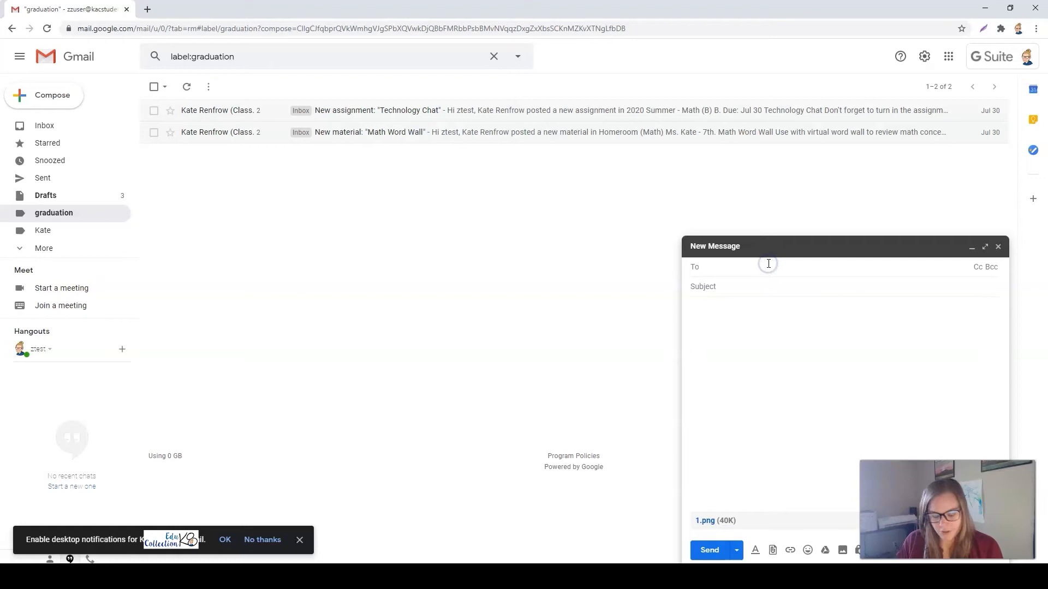
pyautogui.write('kate')
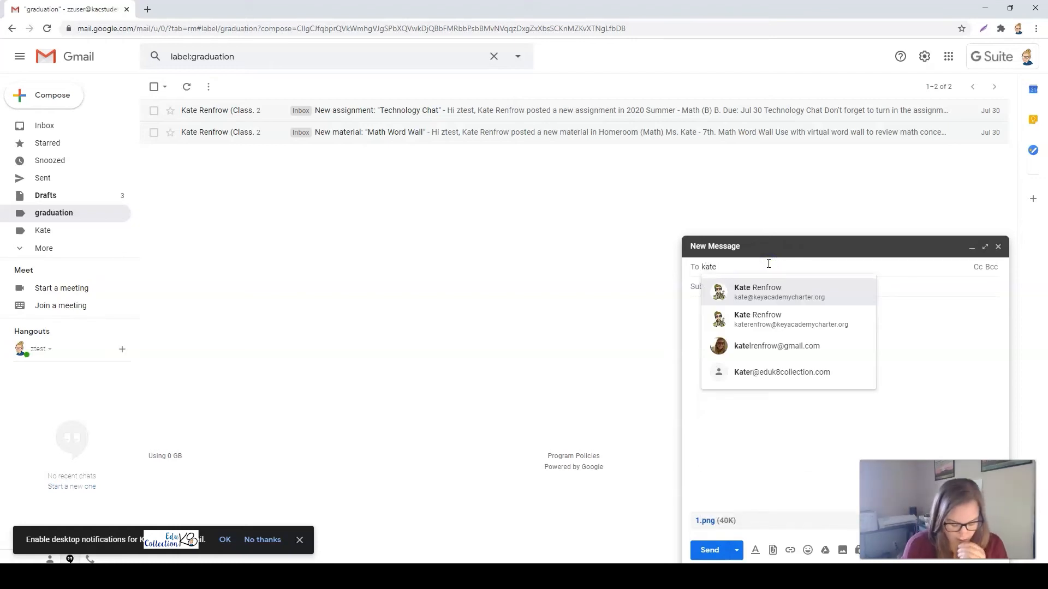
pyautogui.write('lre')
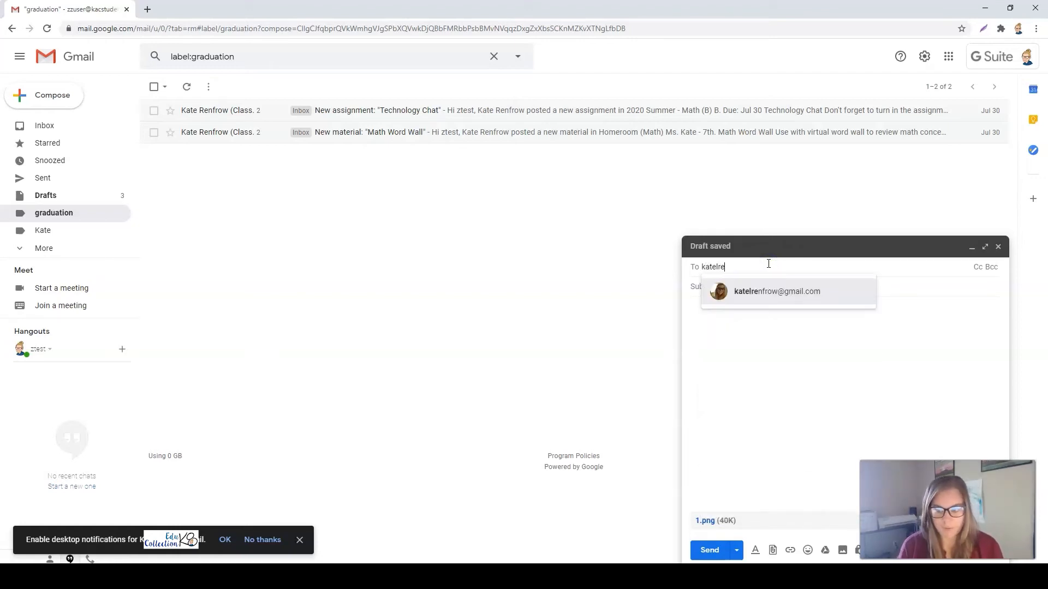
pyautogui.click(761, 296)
pyautogui.click(748, 287)
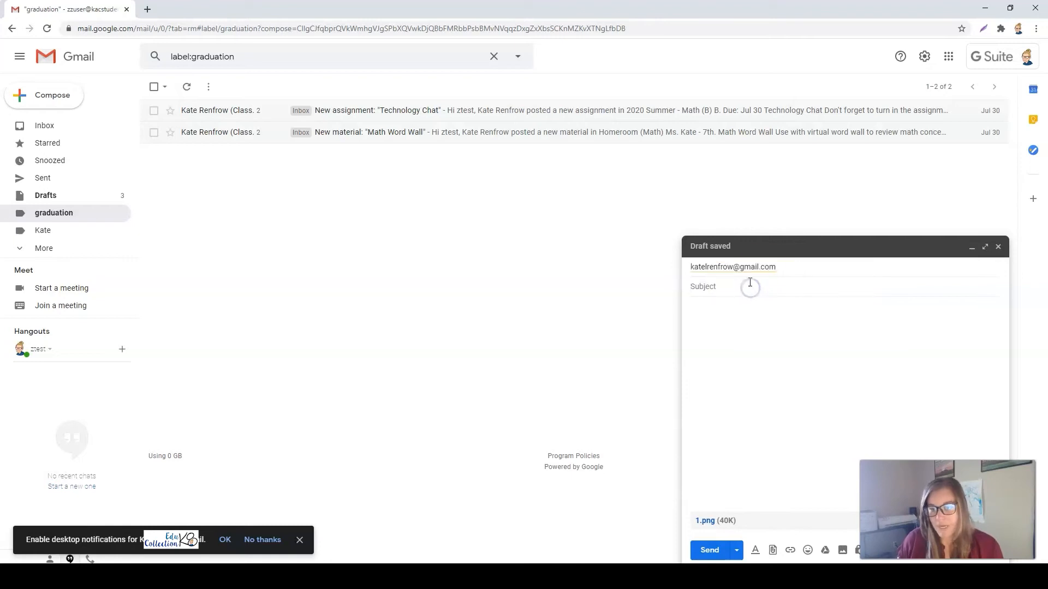
pyautogui.click(799, 286)
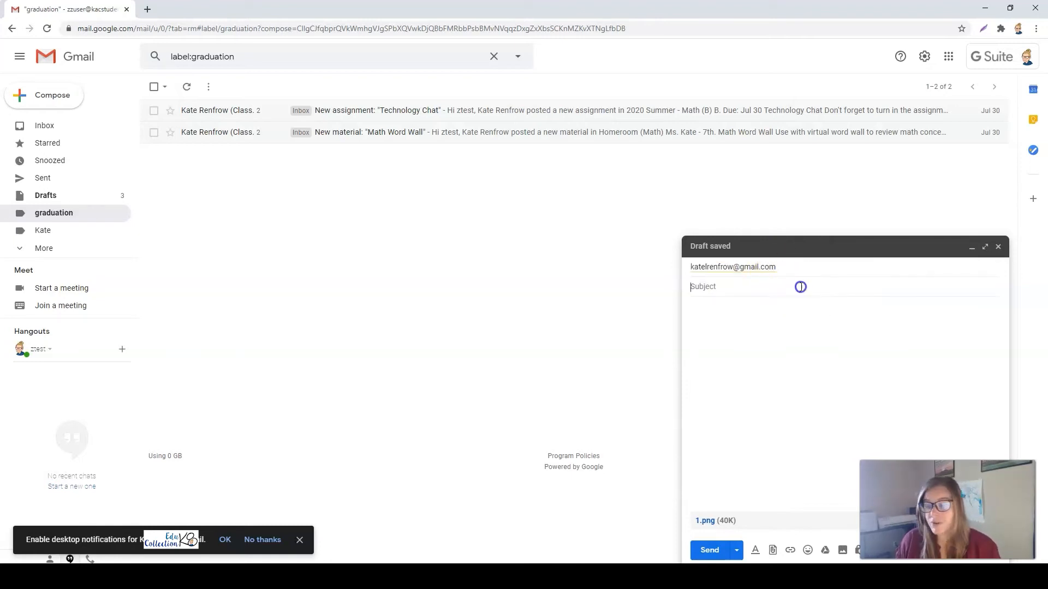
pyautogui.write("Monday's Plan")
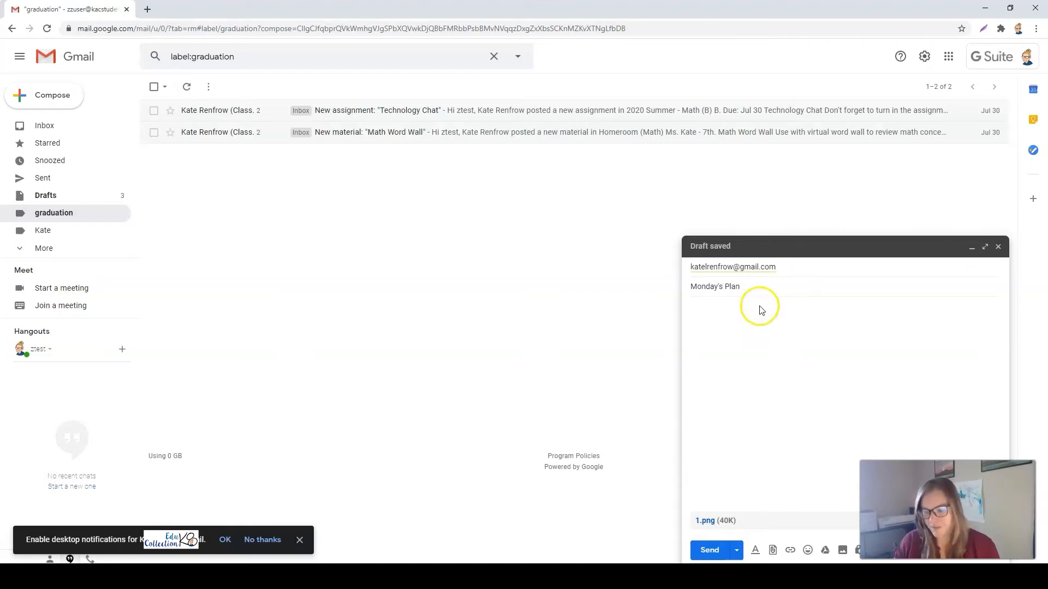
# Write the message body as two separate lines, "learn" and "work".
pyautogui.click(773, 346)
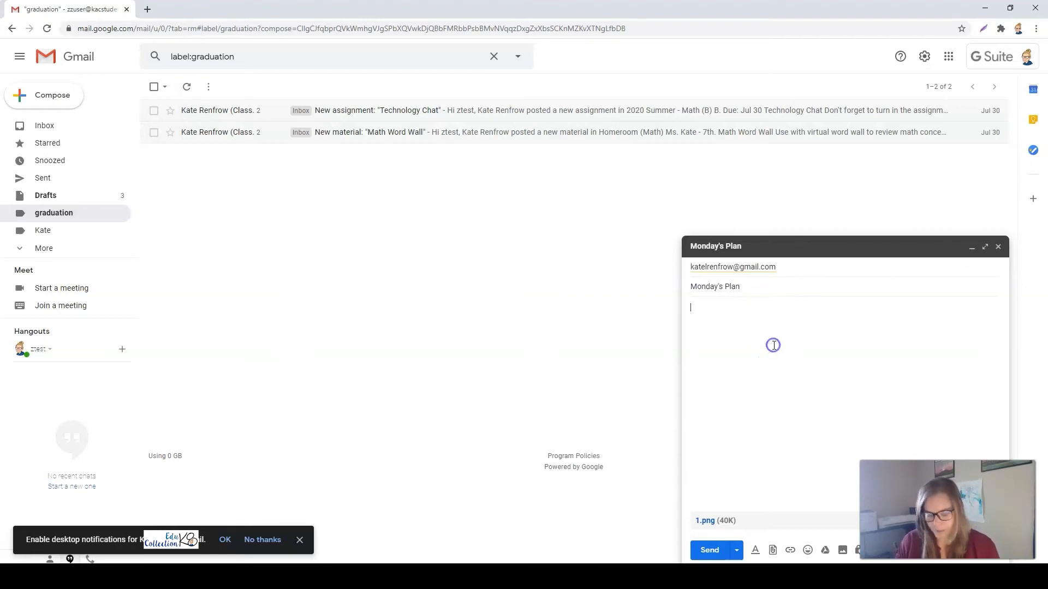
pyautogui.write('learn')
pyautogui.press('Return')
pyautogui.write('work')
pyautogui.press('Return')
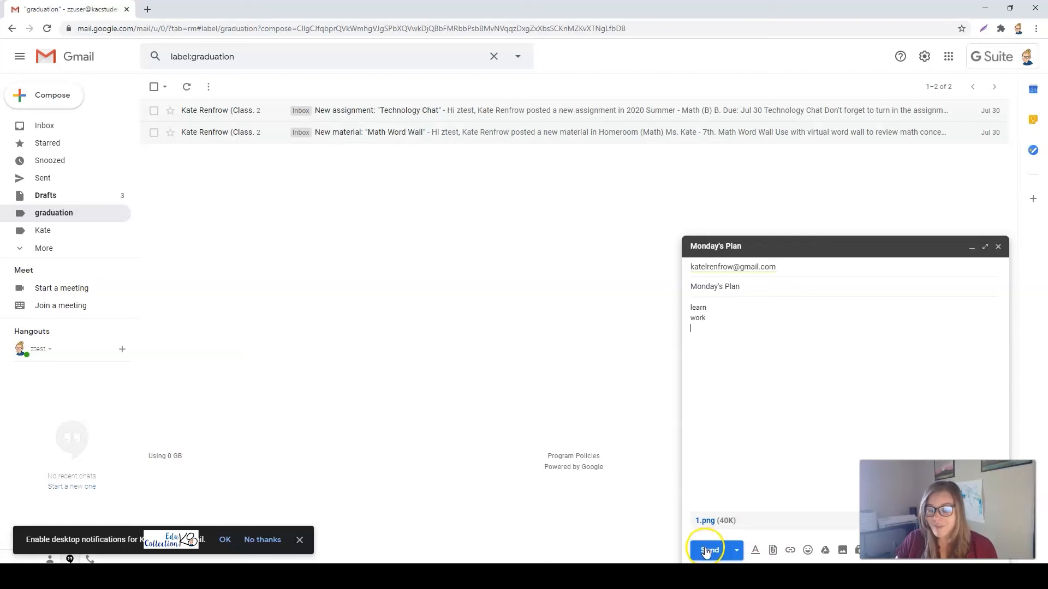
# View the scheduled send options and the custom date and time picker, cancel scheduling and close the message draft.
pyautogui.click(736, 551)
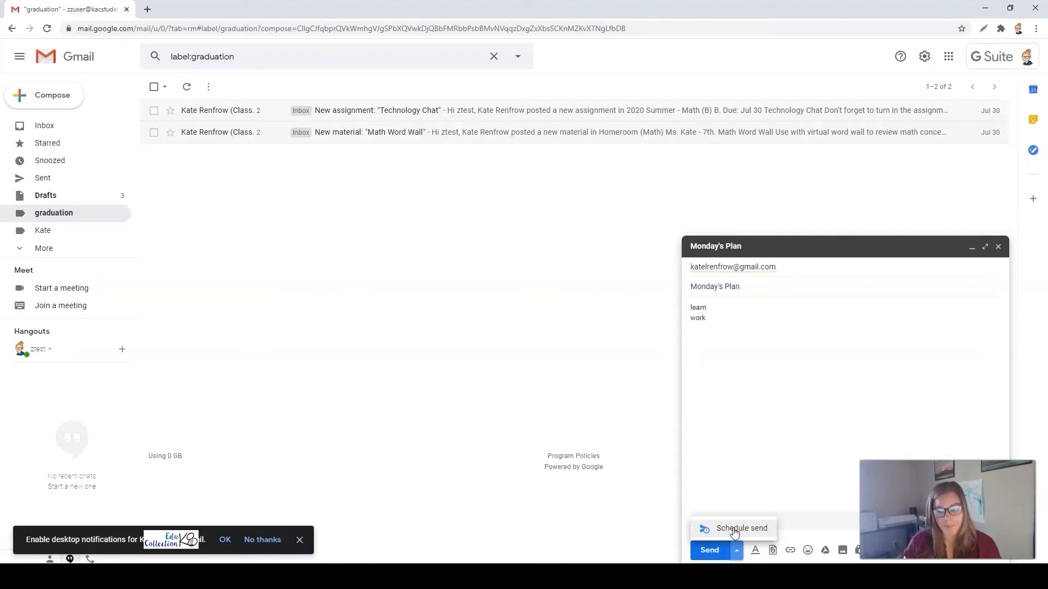
pyautogui.click(734, 530)
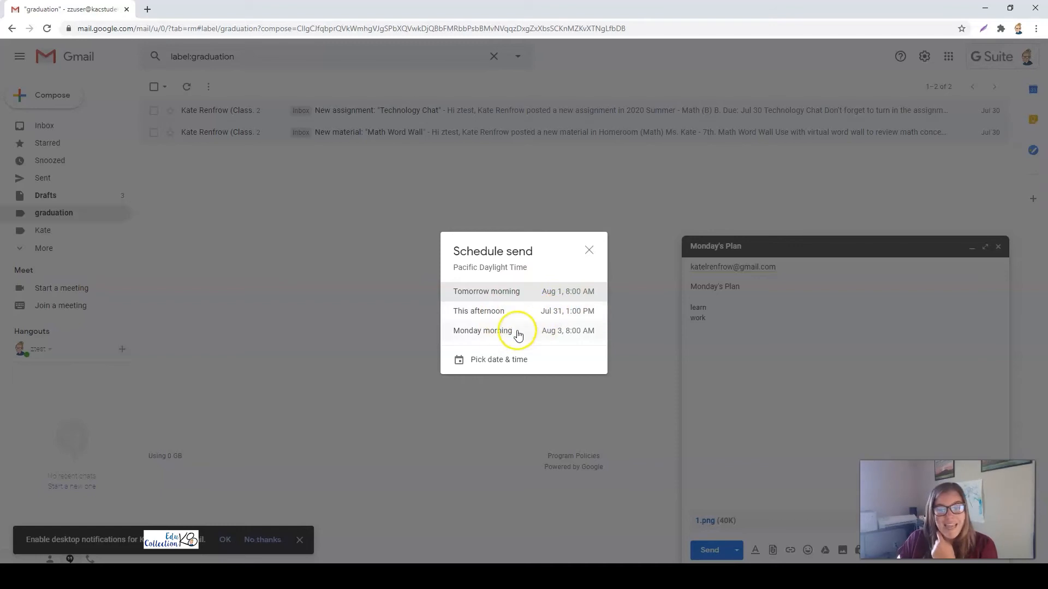
pyautogui.click(489, 361)
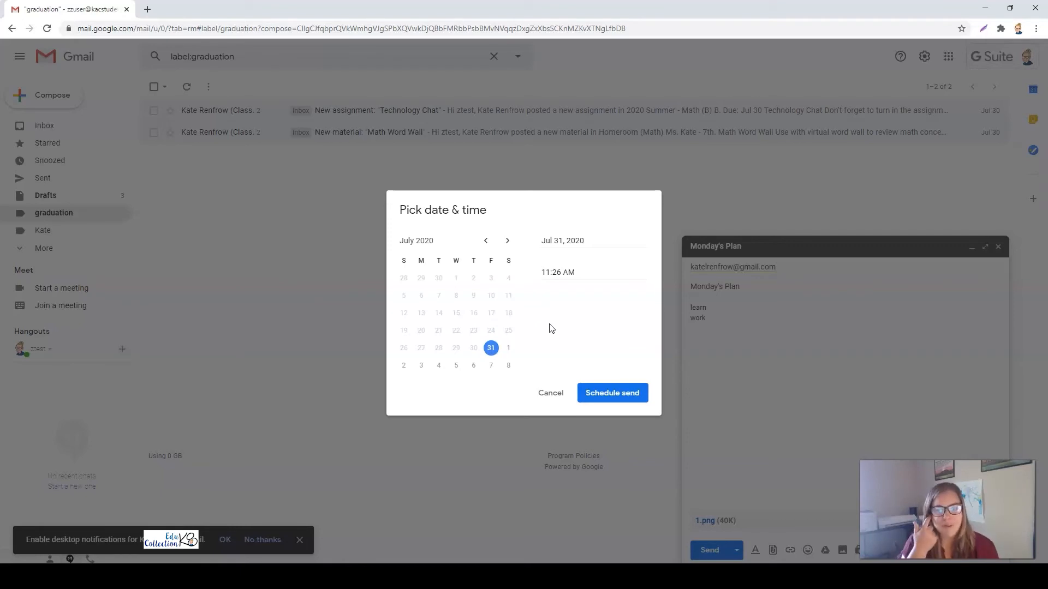
pyautogui.click(489, 315)
pyautogui.click(549, 392)
pyautogui.click(480, 381)
pyautogui.click(382, 327)
pyautogui.click(1000, 249)
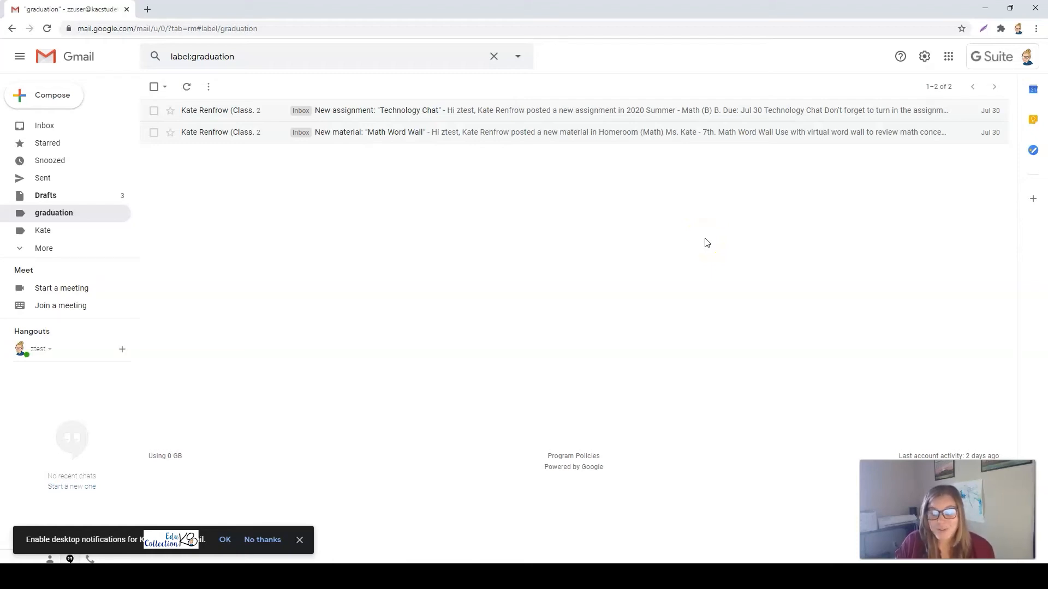
pyautogui.click(704, 269)
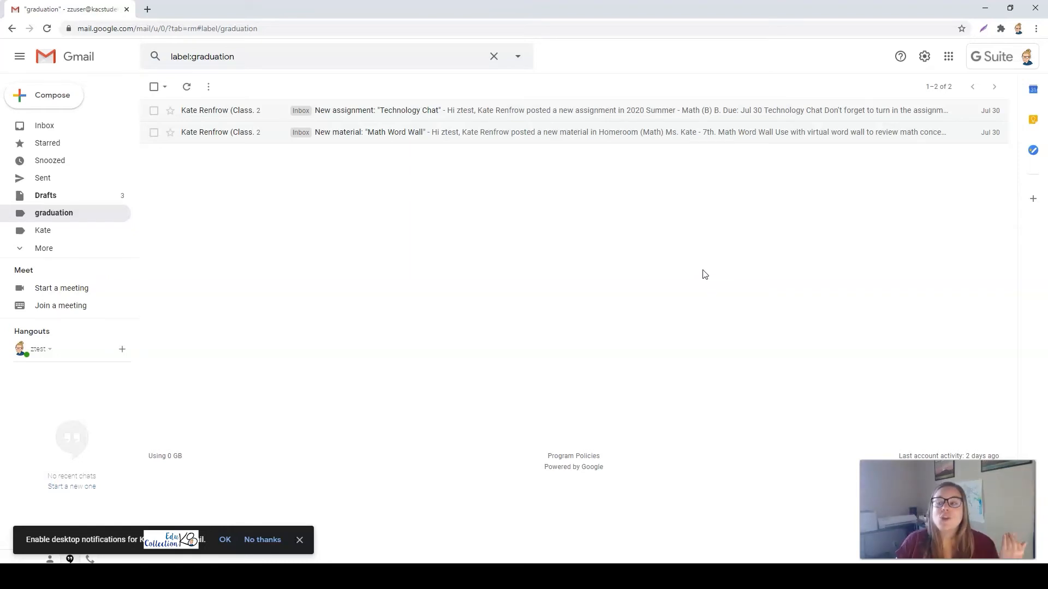
pyautogui.click(717, 276)
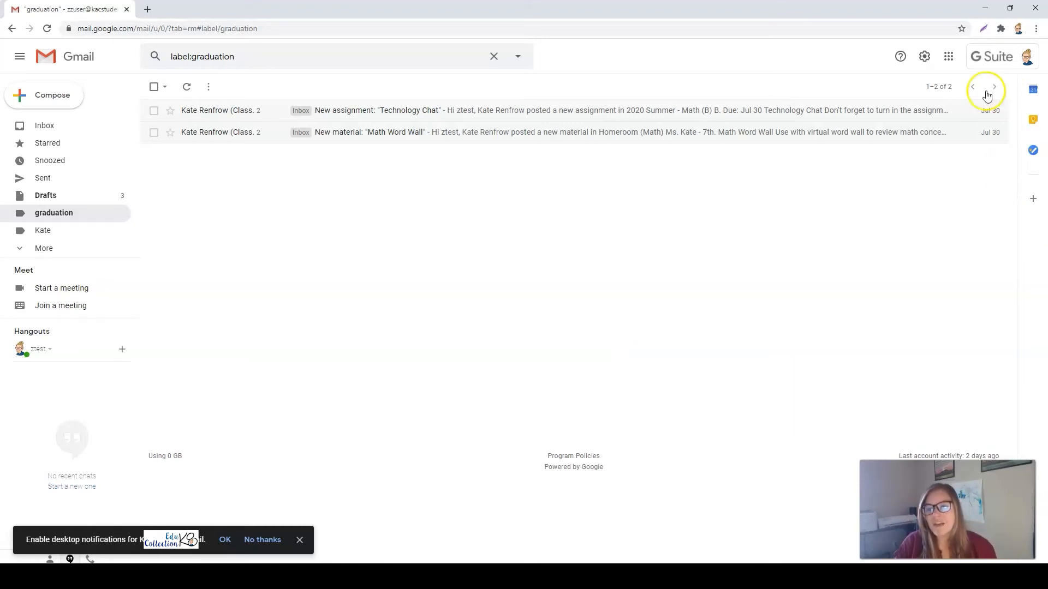
# Open the full mail settings and find the Signature section in the general settings.
pyautogui.click(924, 55)
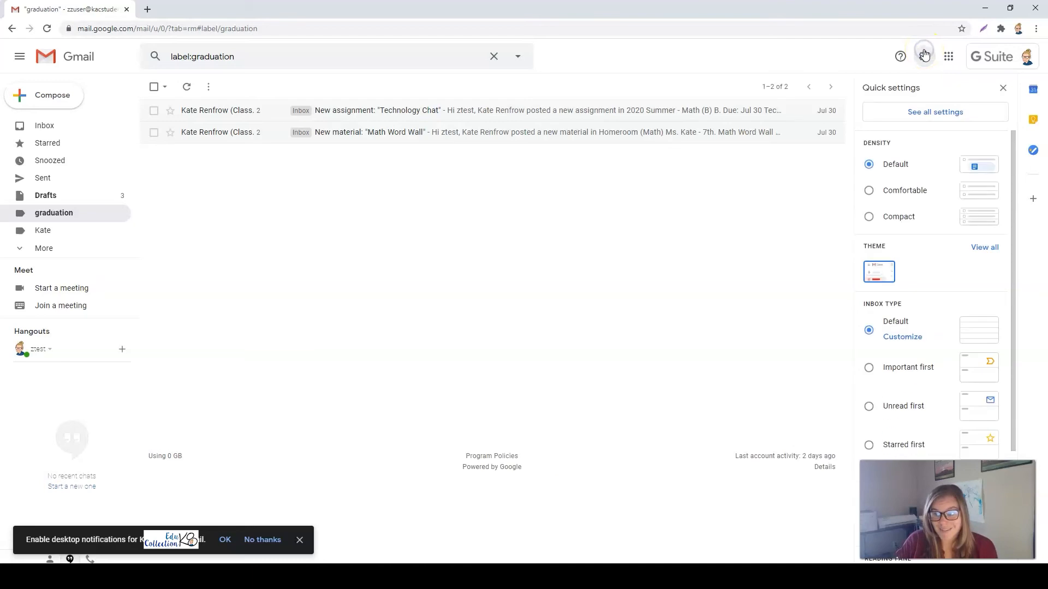
pyautogui.click(936, 115)
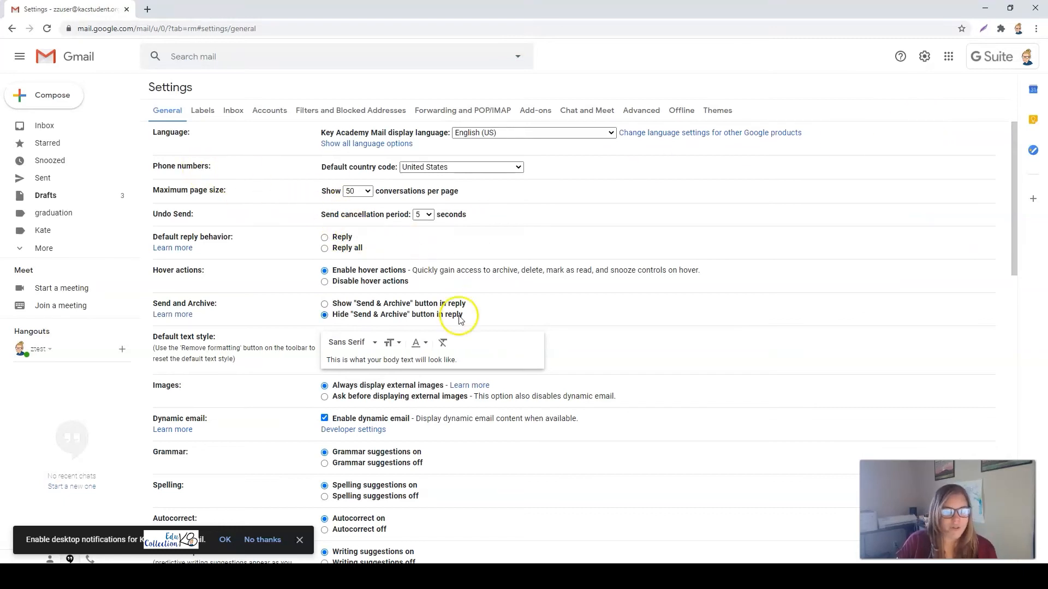
pyautogui.scroll(-3, 458, 320)
pyautogui.scroll(-5, 460, 320)
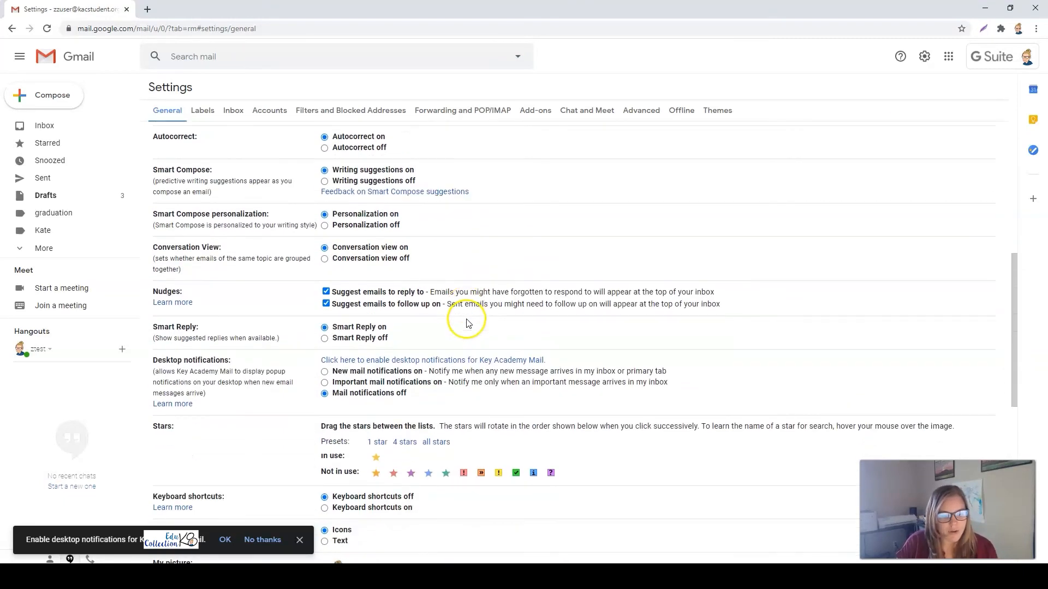
pyautogui.scroll(-4, 439, 300)
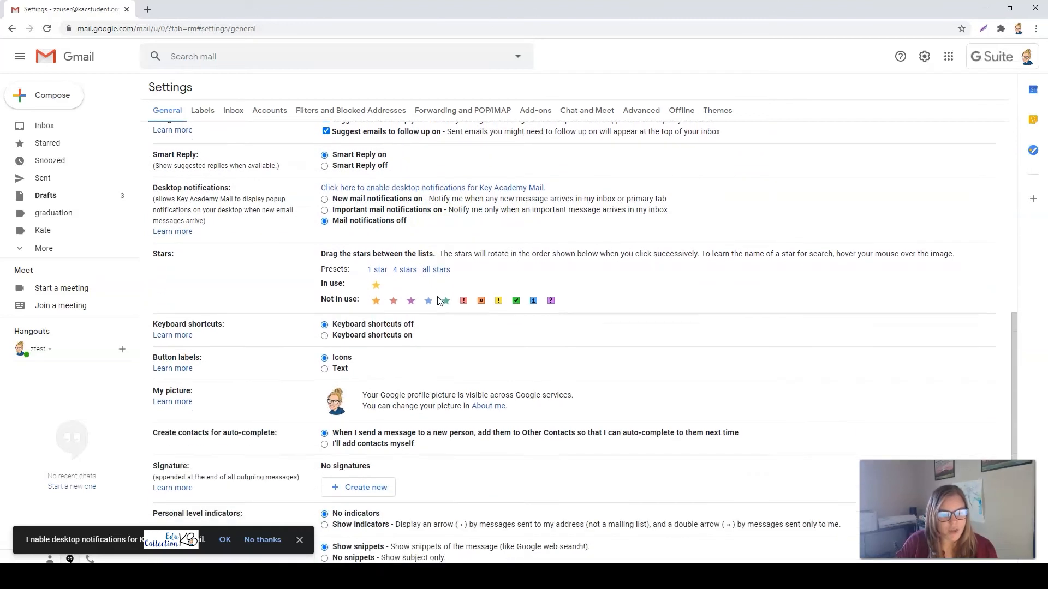
pyautogui.moveTo(157, 315); pyautogui.dragTo(195, 312)
pyautogui.click(195, 311)
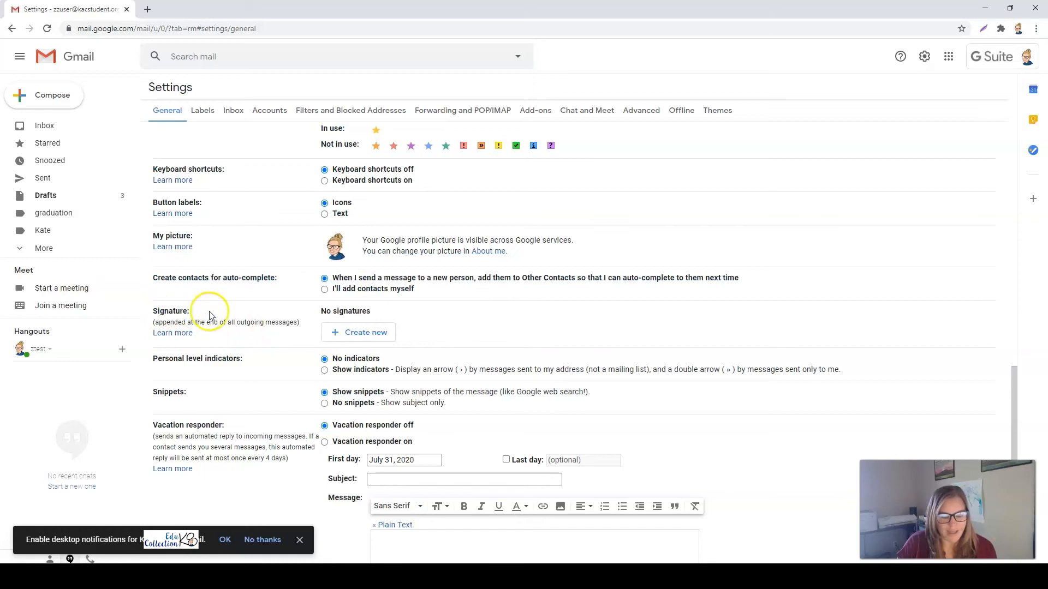
# Create a new signature named with the teacher's title and first name, and put the cursor in its empty text area.
pyautogui.click(366, 342)
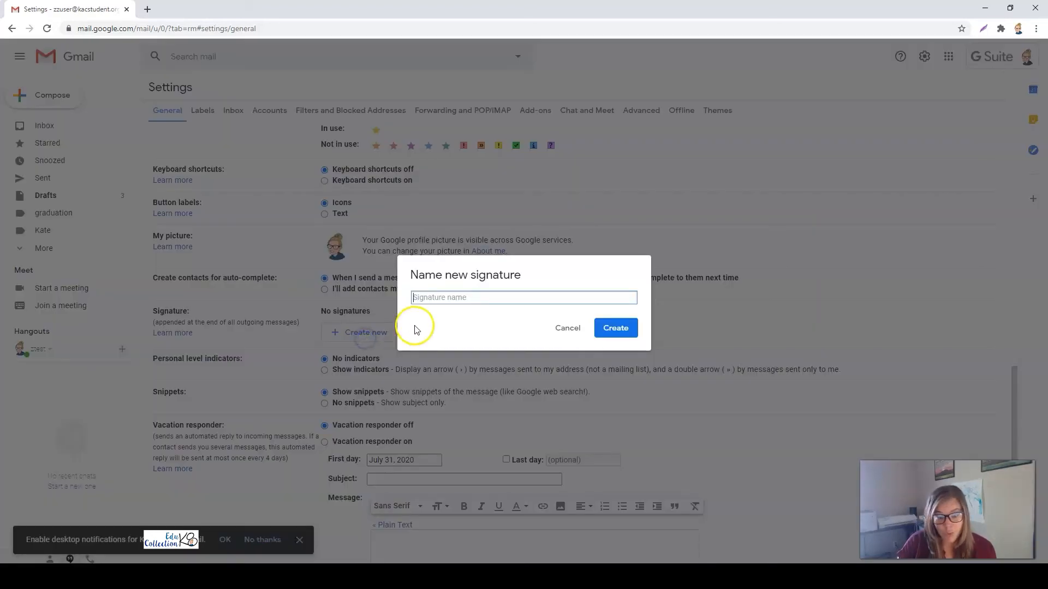
pyautogui.click(441, 299)
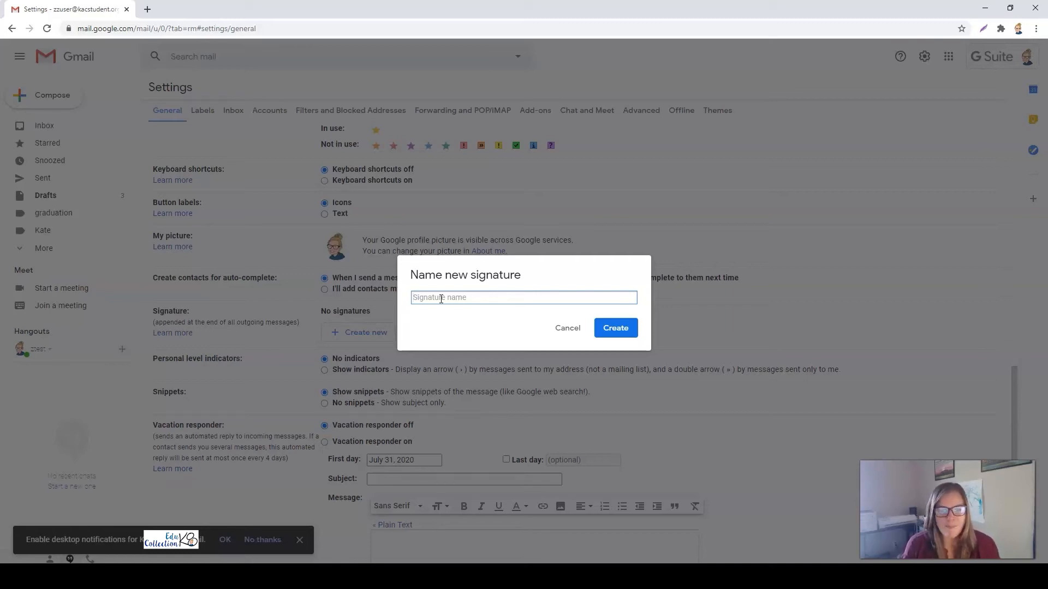
pyautogui.write('T')
pyautogui.press('BackSpace')
pyautogui.write('Ms. Kate')
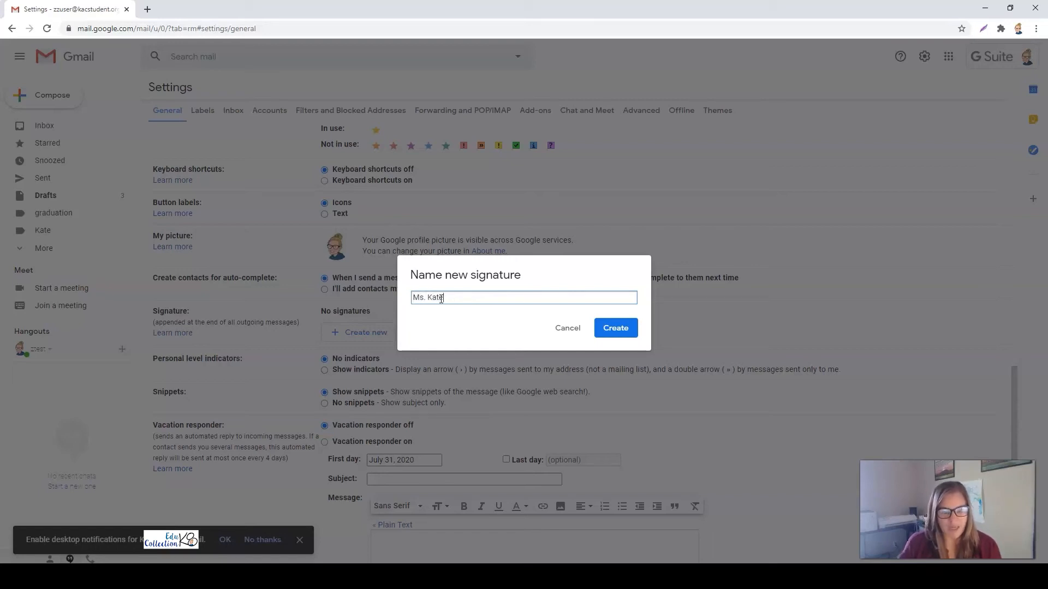
pyautogui.click(515, 325)
pyautogui.click(615, 328)
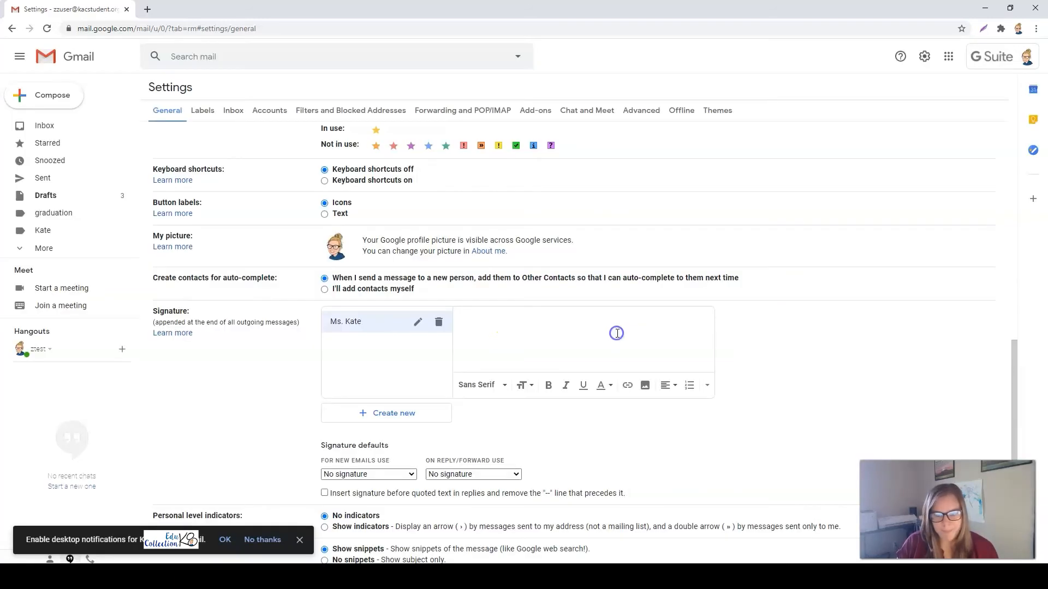
pyautogui.click(584, 338)
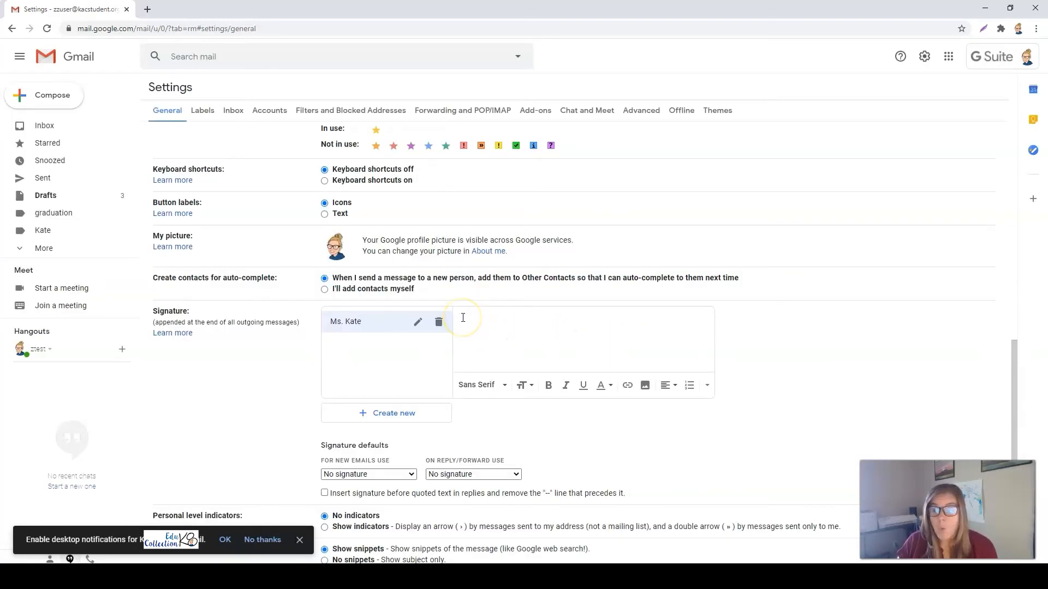
# Write the signature text on three lines: "Thanks,", the teacher's title and first name, and "7th-8th grade math and science".
pyautogui.write('Tha')
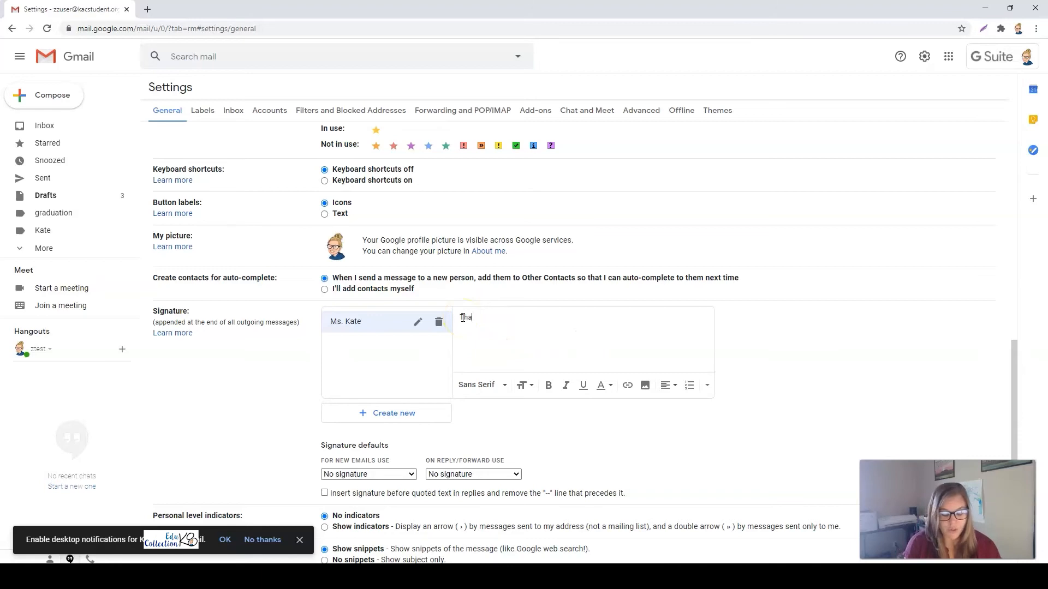
pyautogui.write('nks,')
pyautogui.press('Return')
pyautogui.write('Ms. Kate')
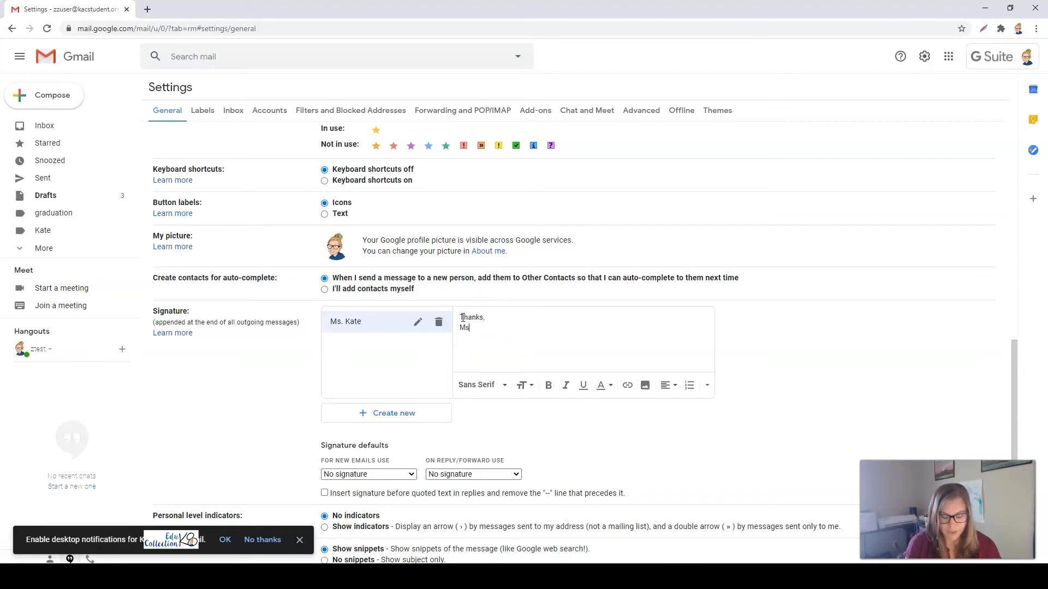
pyautogui.press('Return')
pyautogui.write('7')
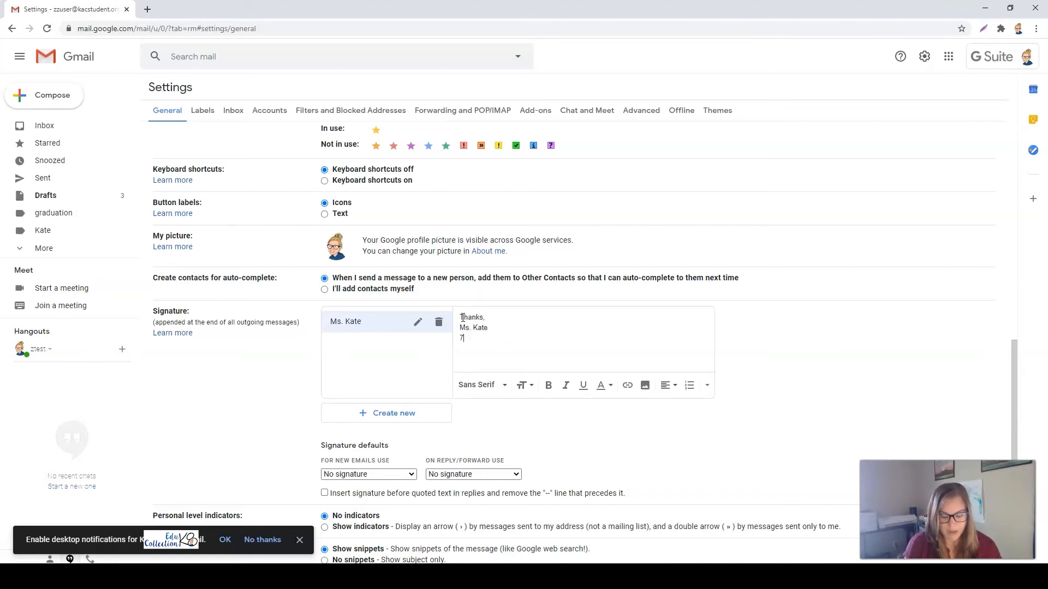
pyautogui.write('th-8th grade')
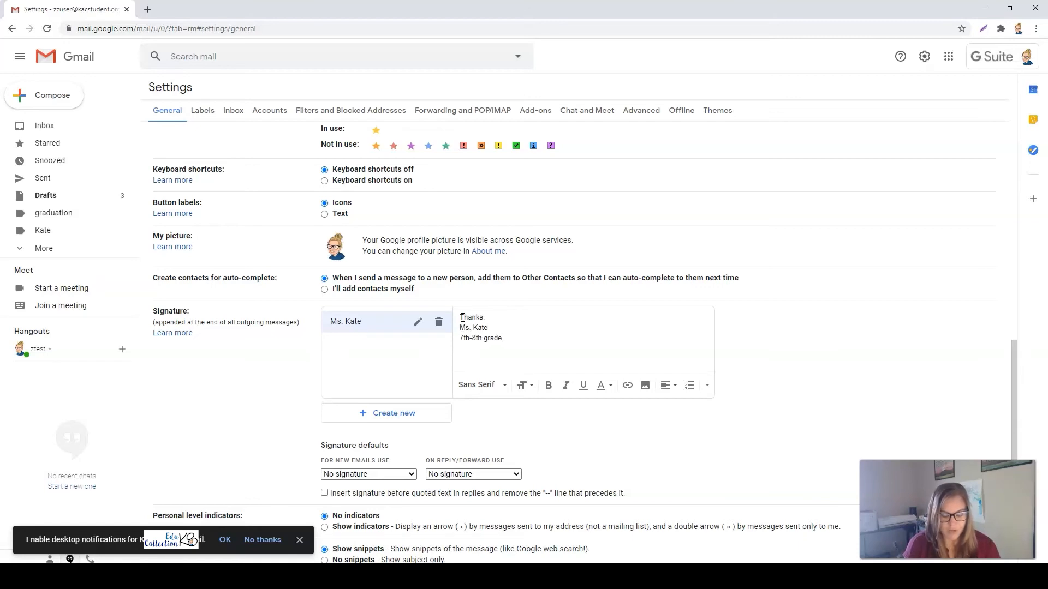
pyautogui.write(' math and science')
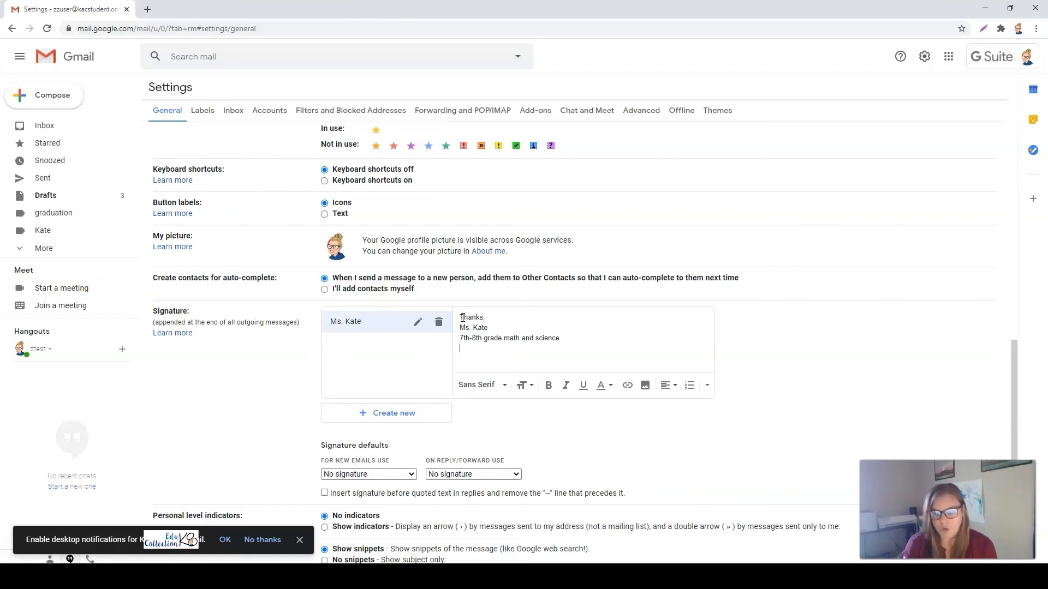
# View the font and text size options available for formatting the signature text.
pyautogui.click(481, 327)
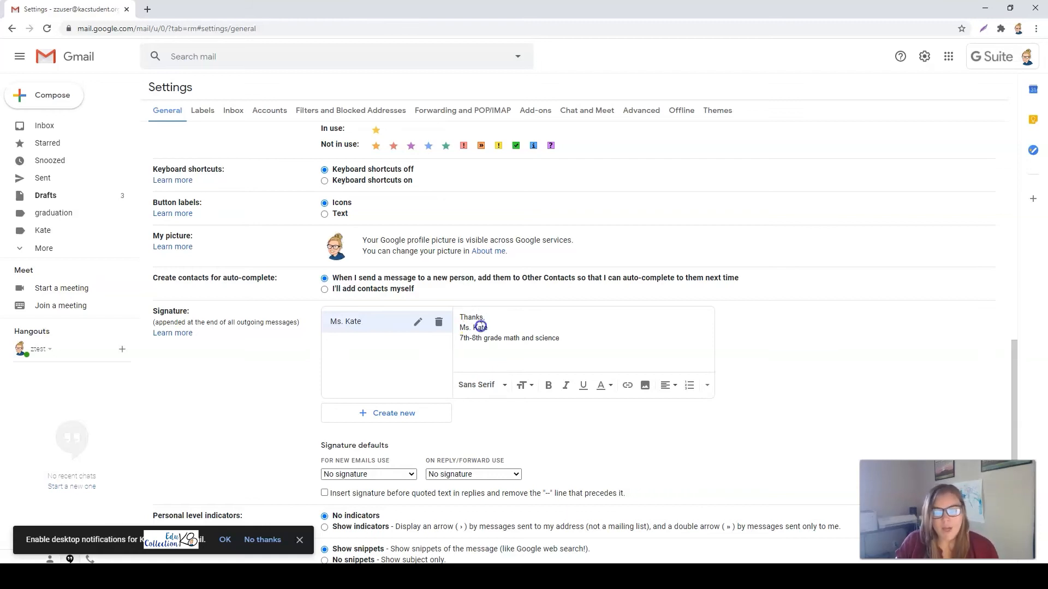
pyautogui.click(494, 385)
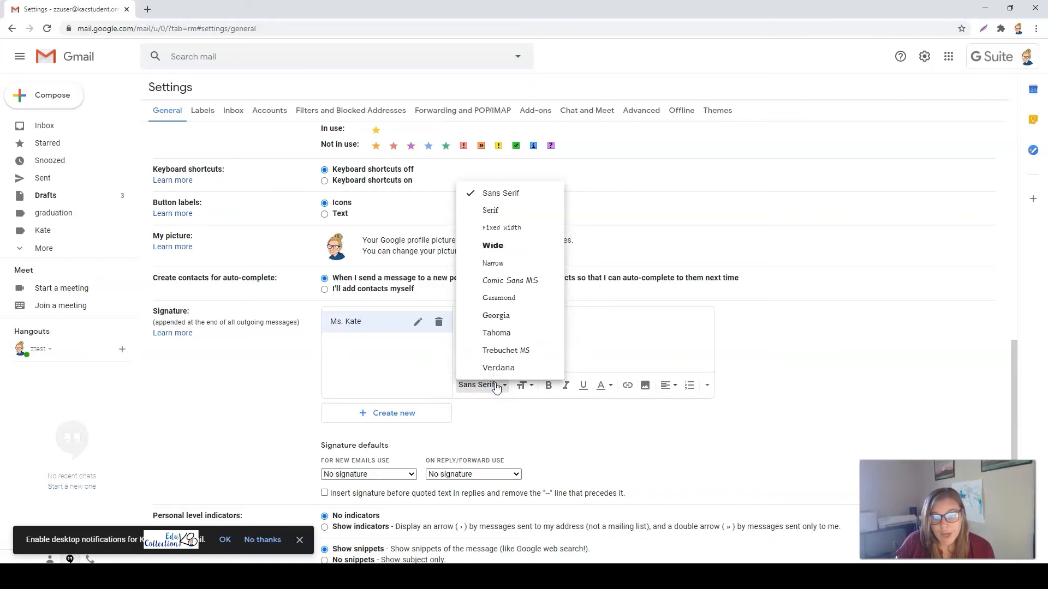
pyautogui.click(523, 386)
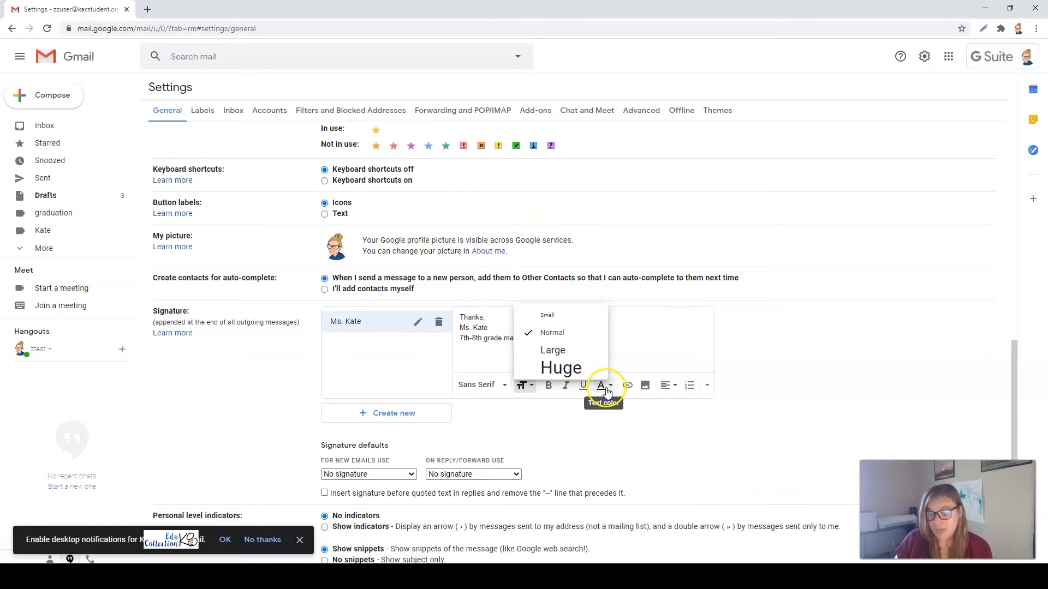
pyautogui.click(643, 388)
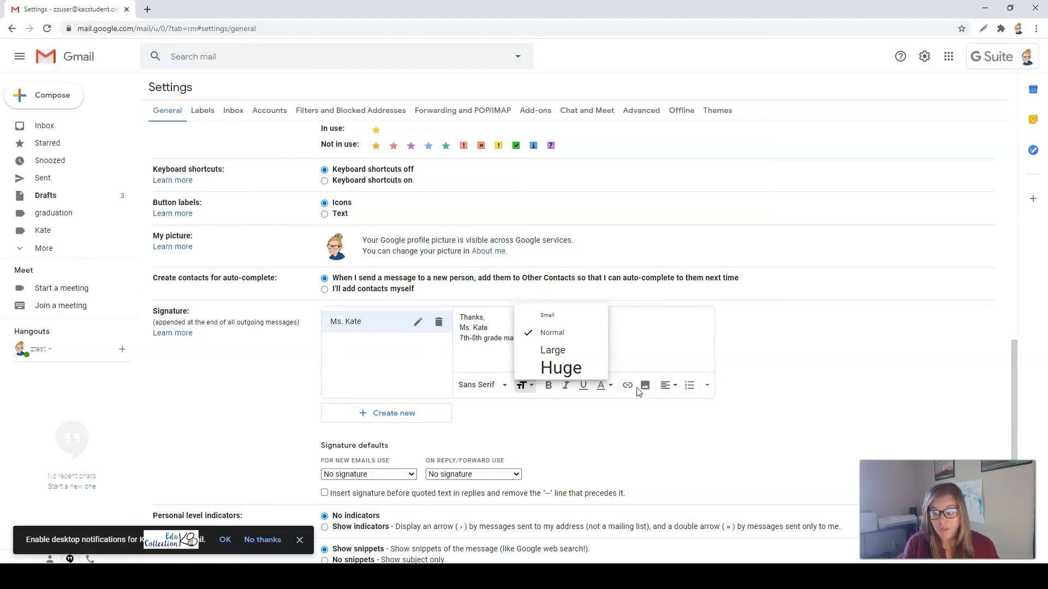
pyautogui.click(660, 336)
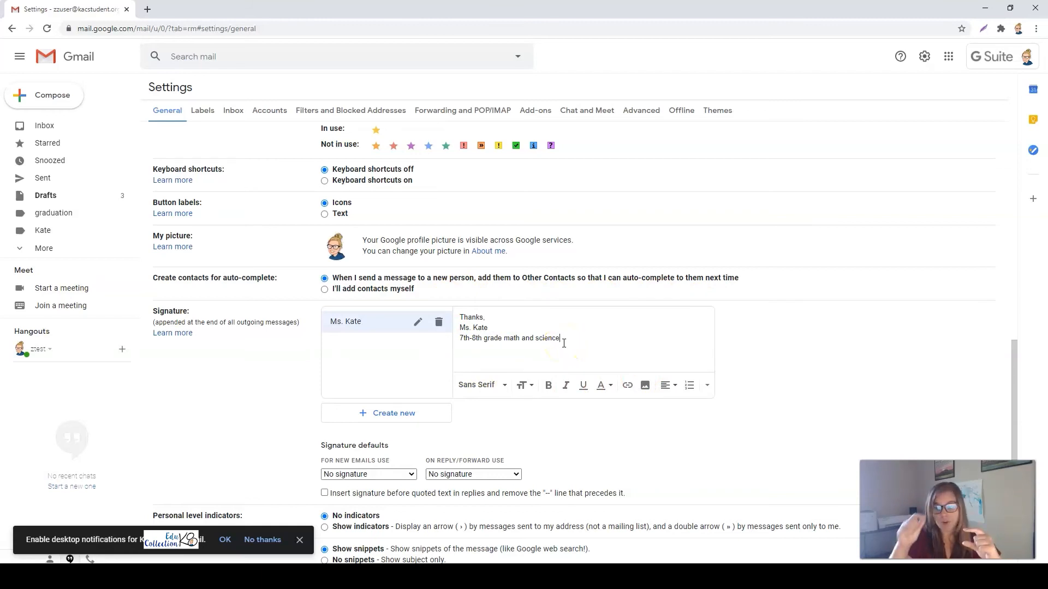
pyautogui.click(507, 338)
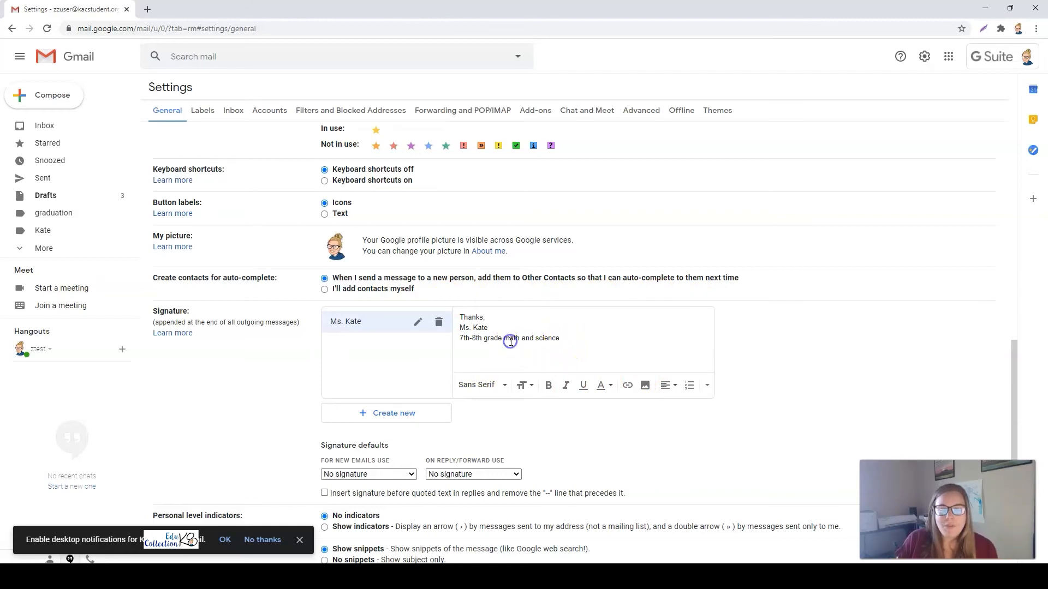
# Set the teacher's named signature as the default for both new emails and replies or forwards.
pyautogui.click(397, 449)
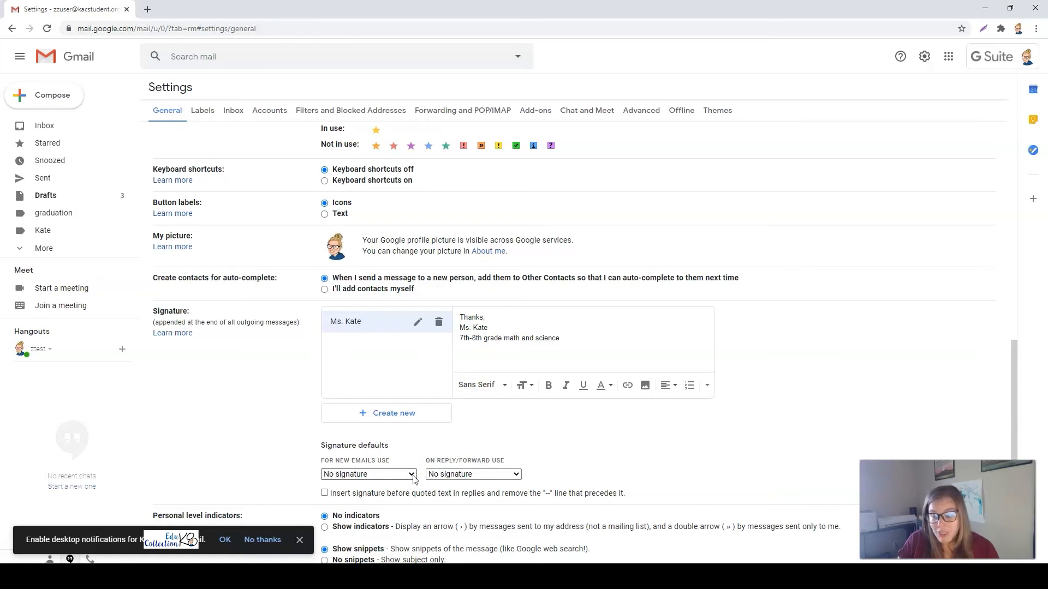
pyautogui.click(513, 474)
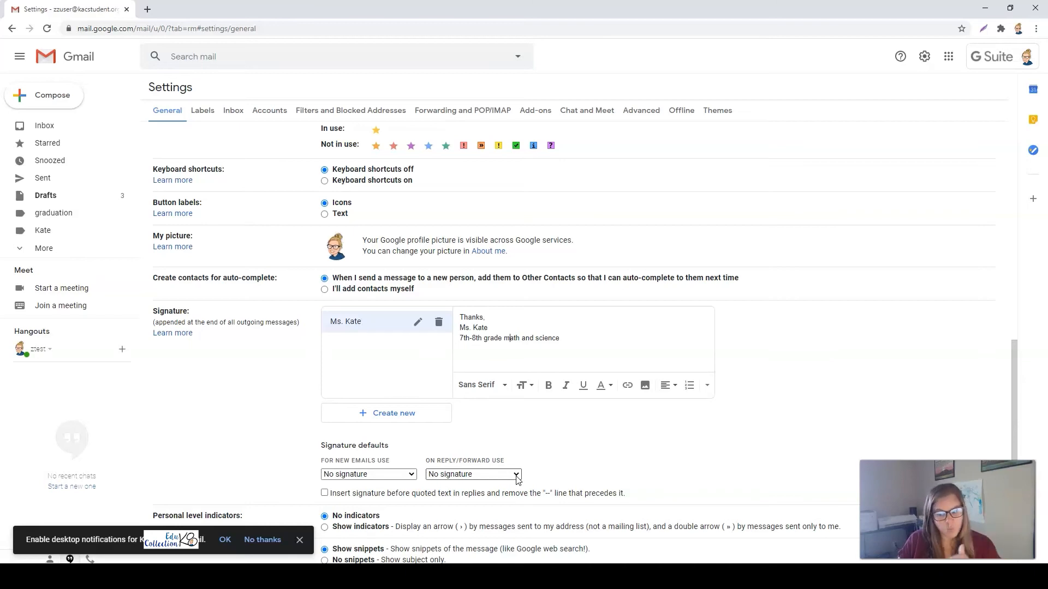
pyautogui.click(410, 475)
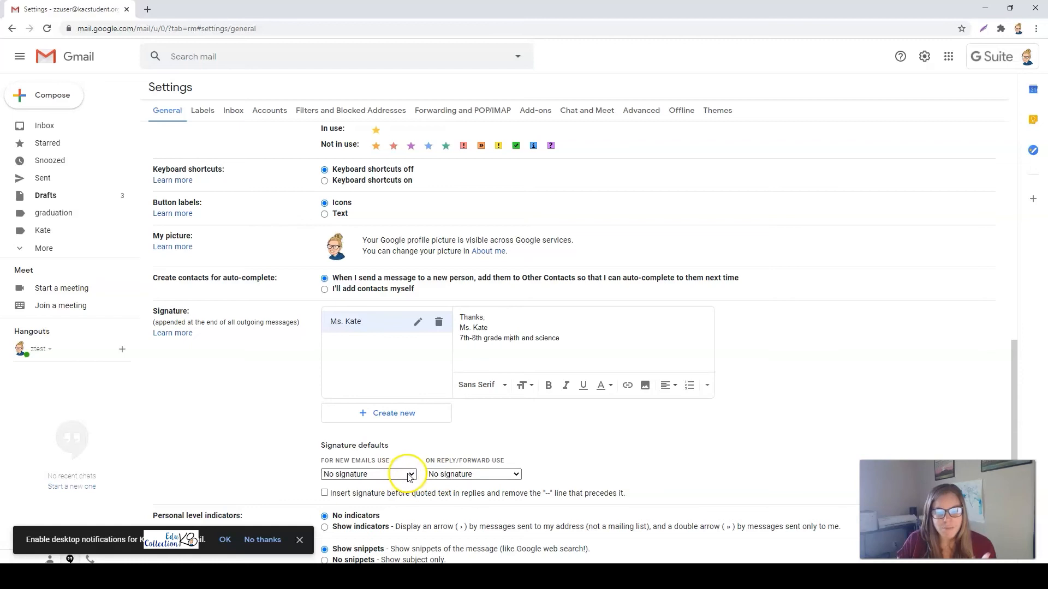
pyautogui.scroll(-2, 408, 474)
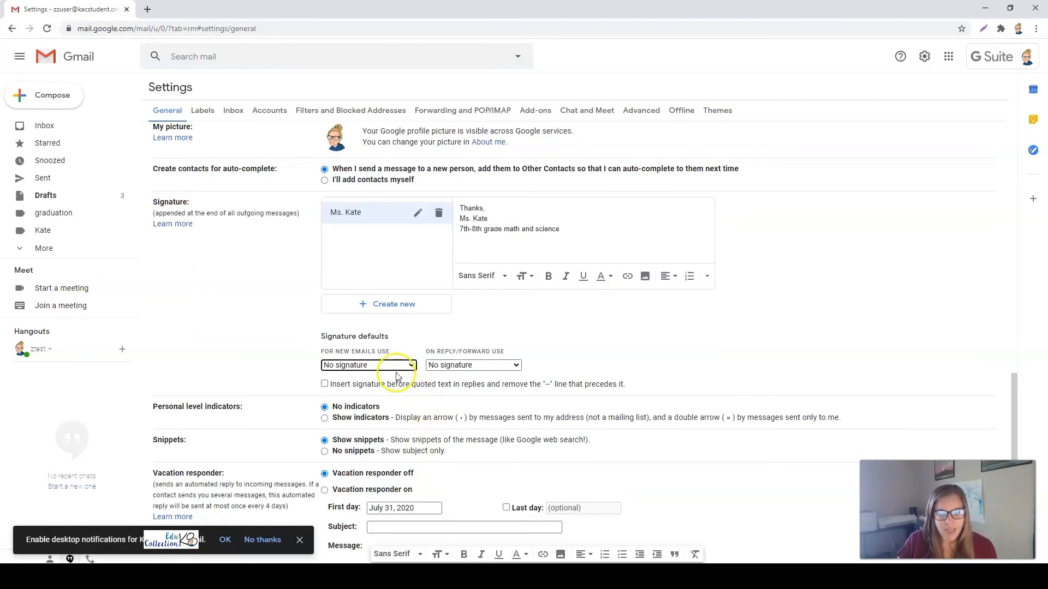
pyautogui.click(409, 366)
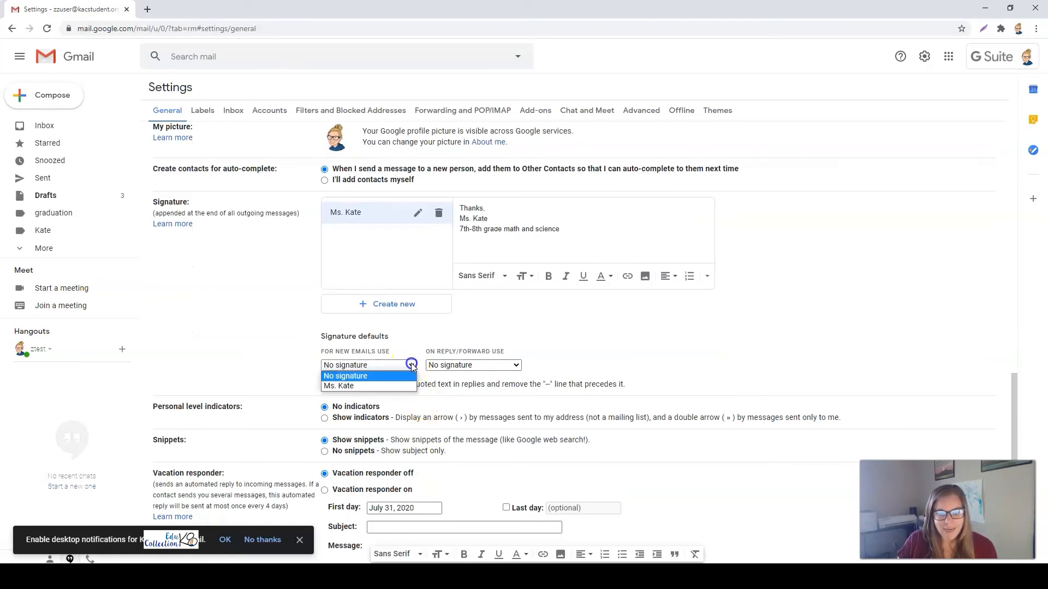
pyautogui.click(358, 387)
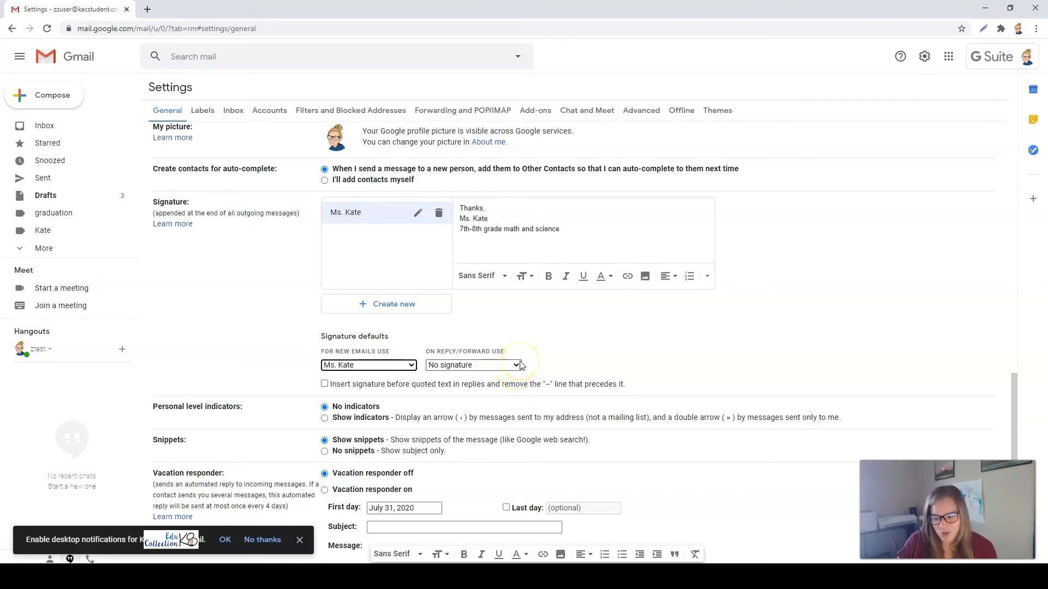
pyautogui.click(457, 371)
pyautogui.click(491, 383)
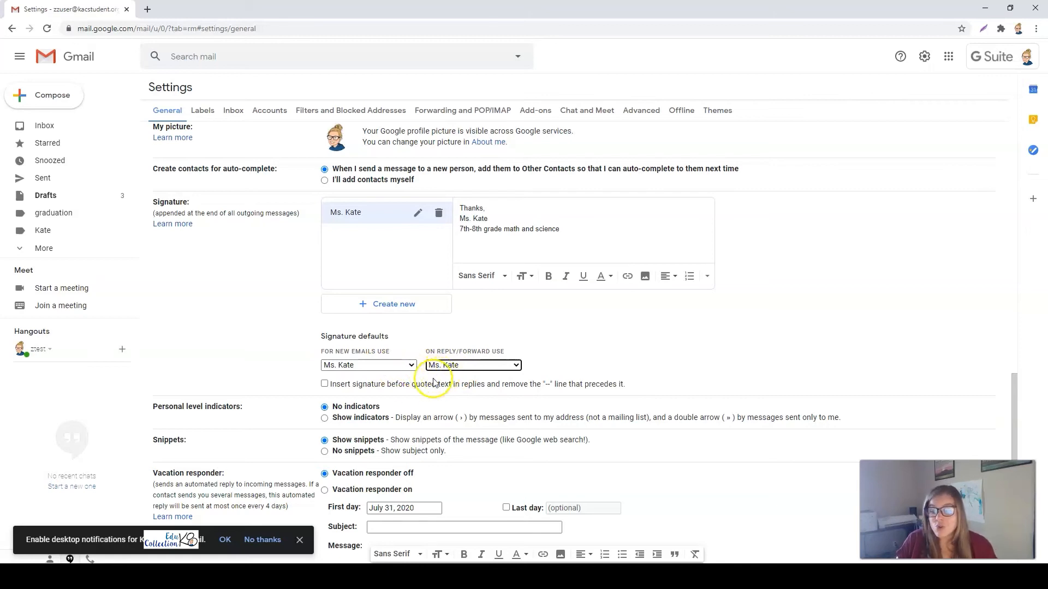
# Create a second signature named "reply" containing "Thanks," and the teacher's first name on two lines.
pyautogui.click(406, 371)
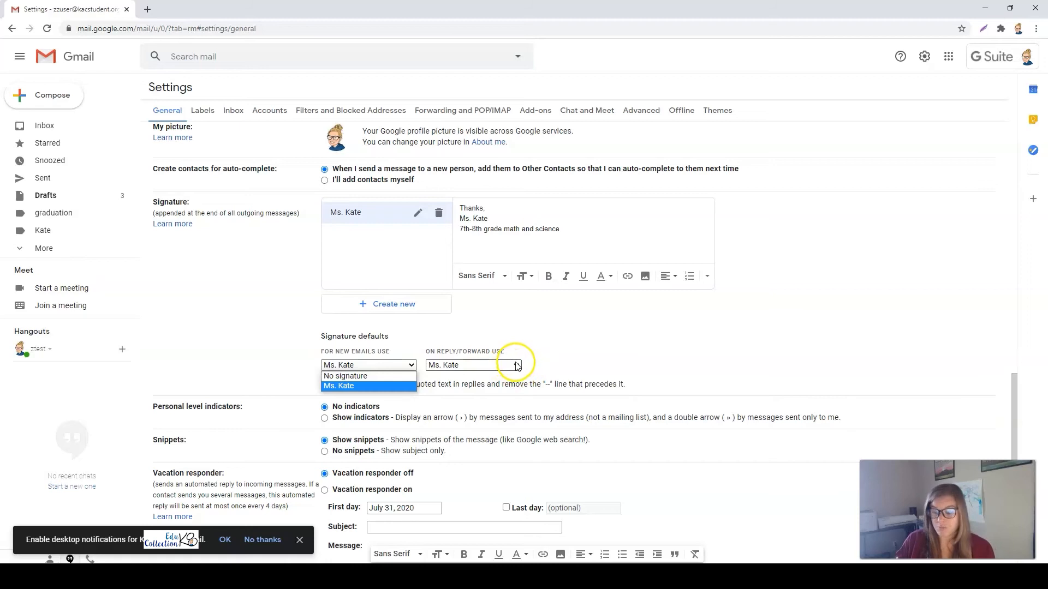
pyautogui.click(397, 305)
pyautogui.write('reply')
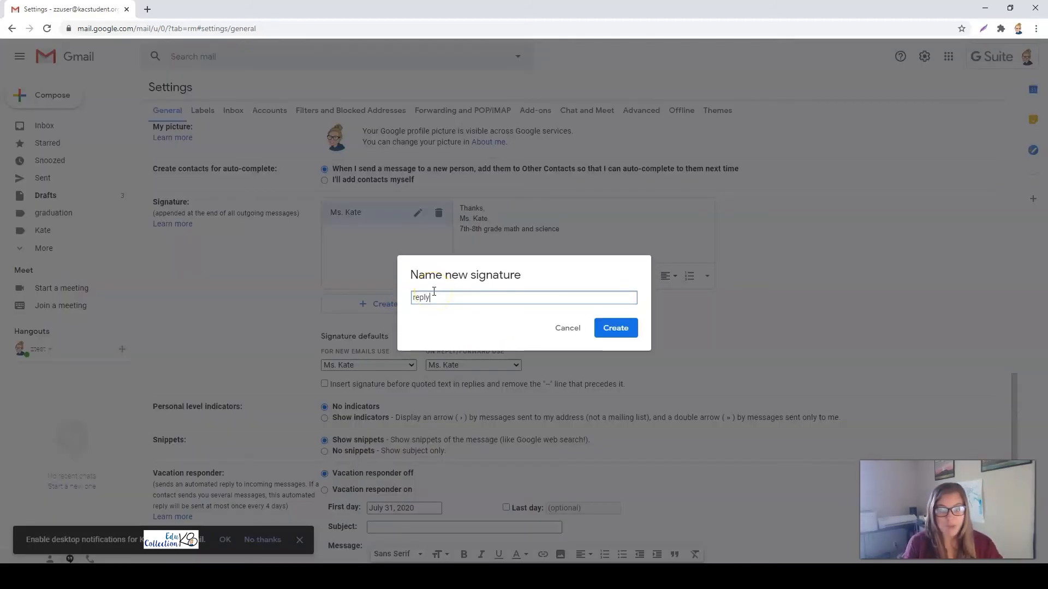
pyautogui.click(605, 325)
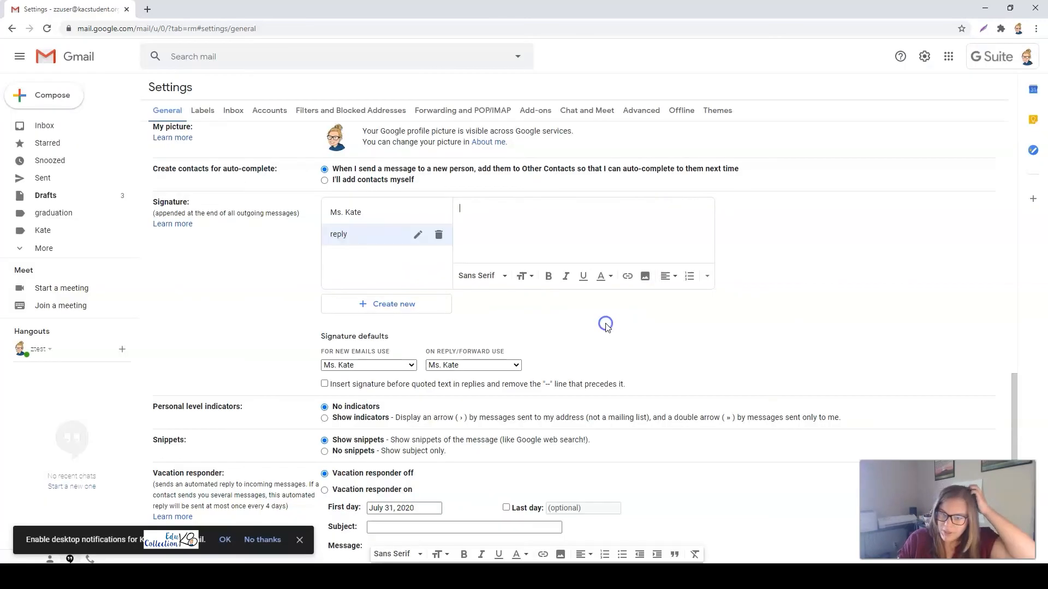
pyautogui.write('Thank')
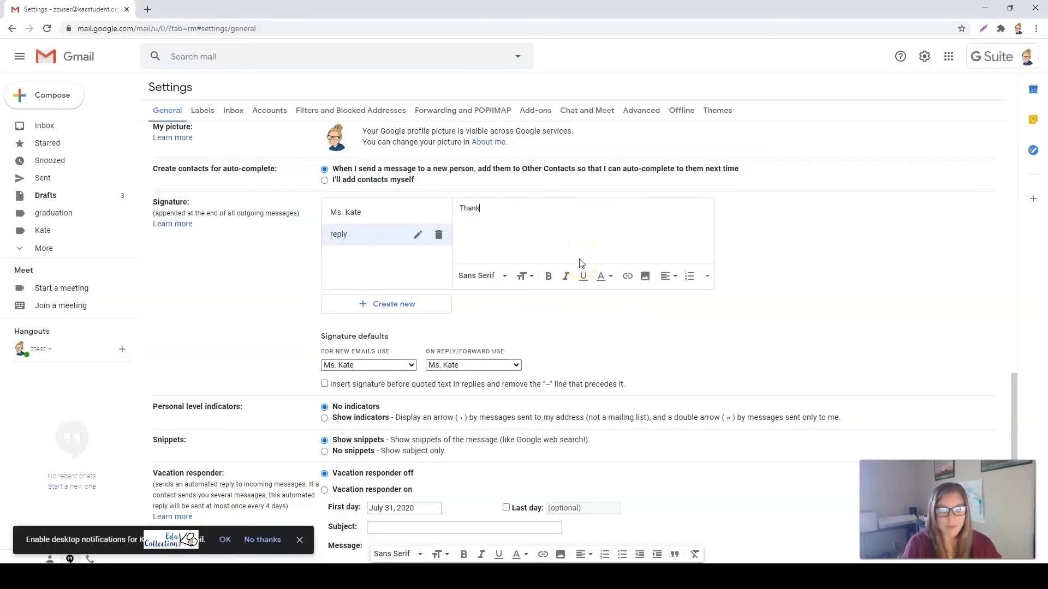
pyautogui.write('s,')
pyautogui.press('Return')
pyautogui.write('Kate')
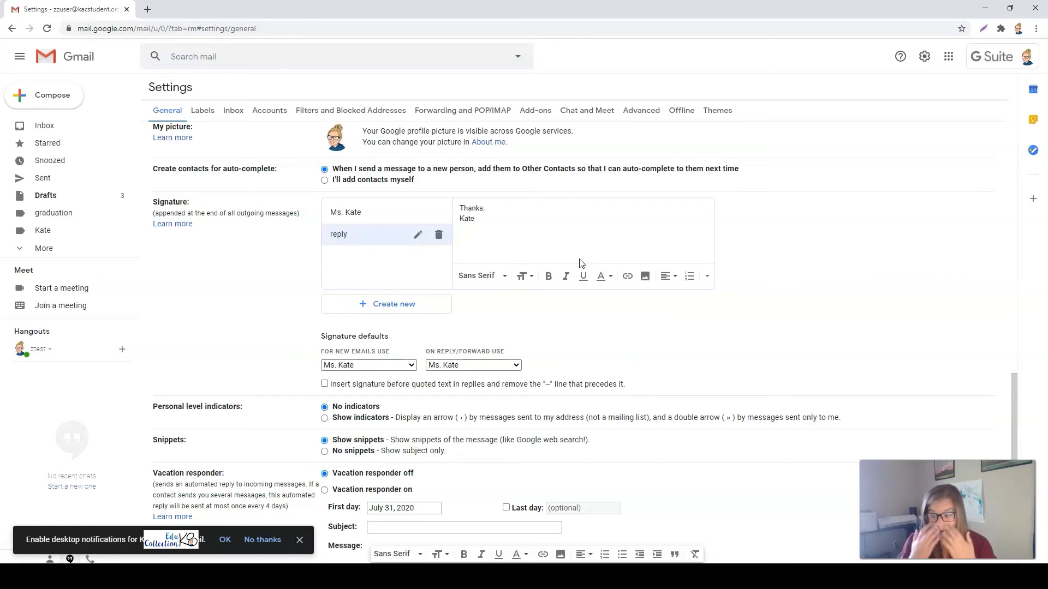
# Make "reply" the default signature for replies and forwards, and display the text of the first signature again.
pyautogui.click(502, 366)
pyautogui.click(493, 395)
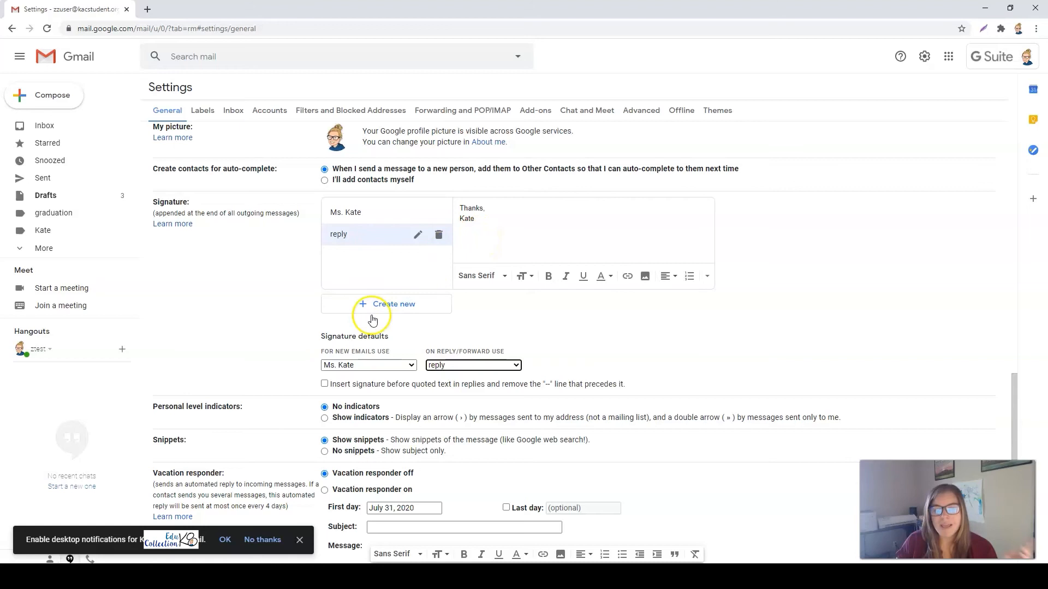
pyautogui.click(374, 202)
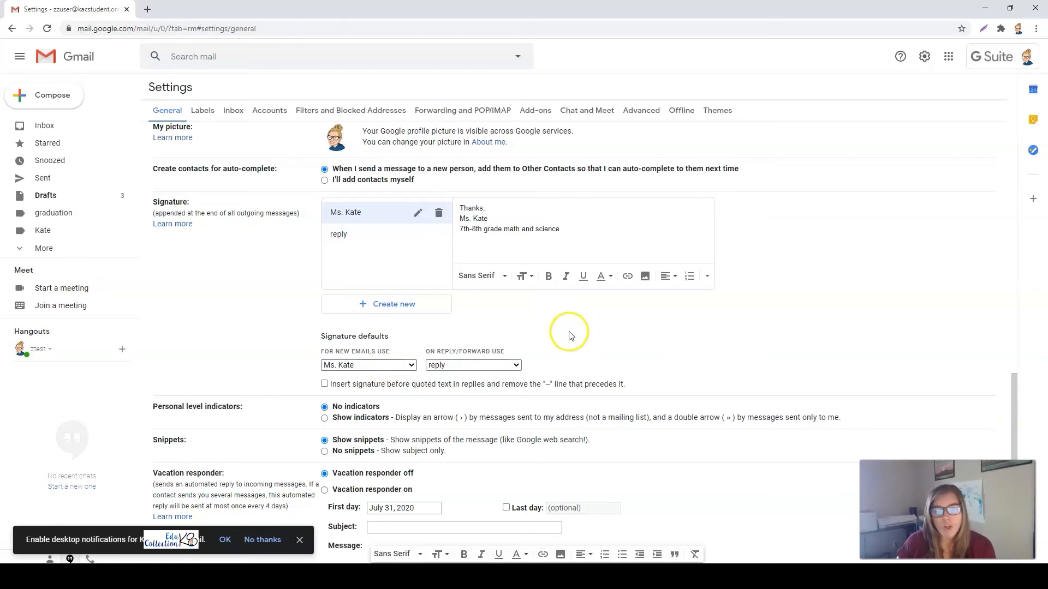
# Locate the save option at the end of the general settings, return to the inbox and discard the unsaved changes.
pyautogui.scroll(-3, 570, 335)
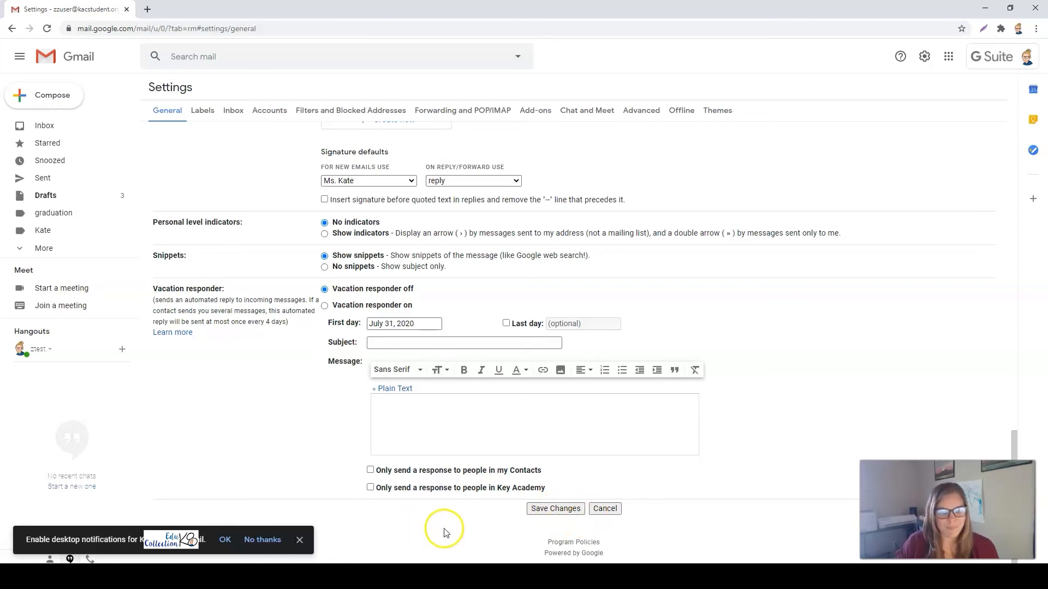
pyautogui.scroll(9, 472, 519)
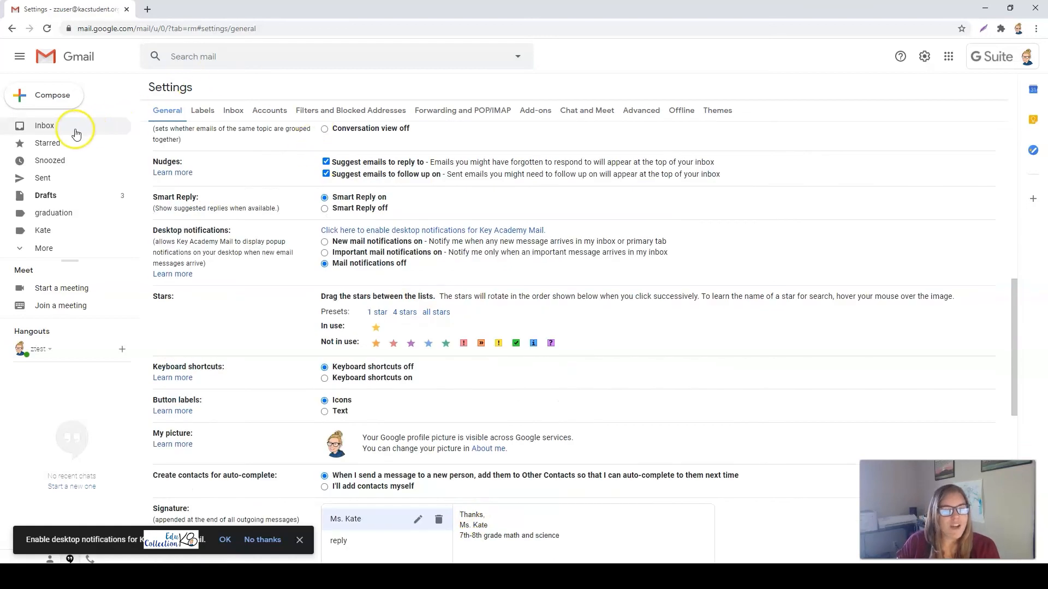
pyautogui.click(61, 129)
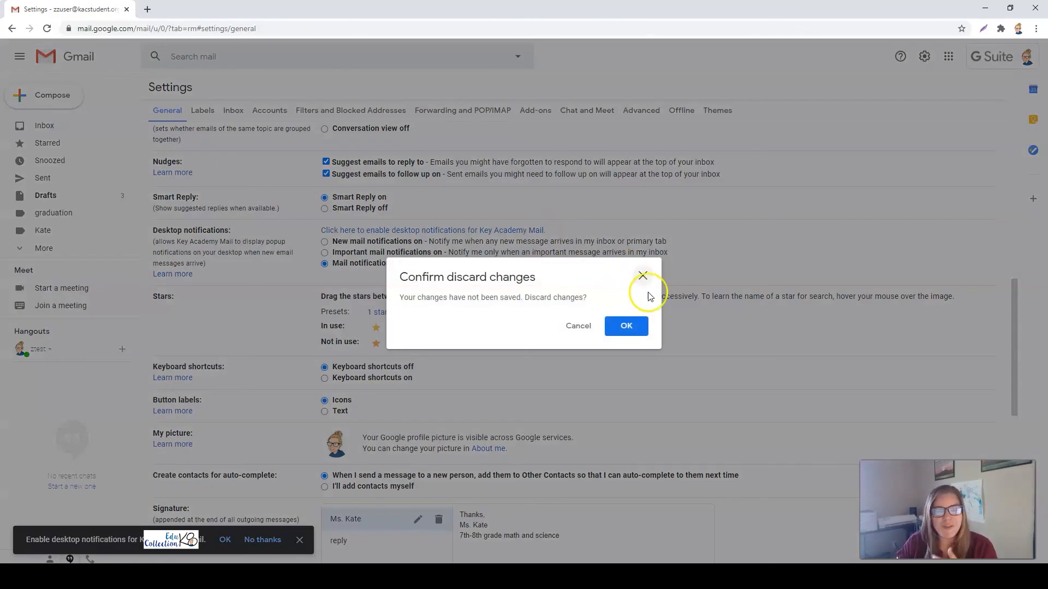
pyautogui.click(630, 327)
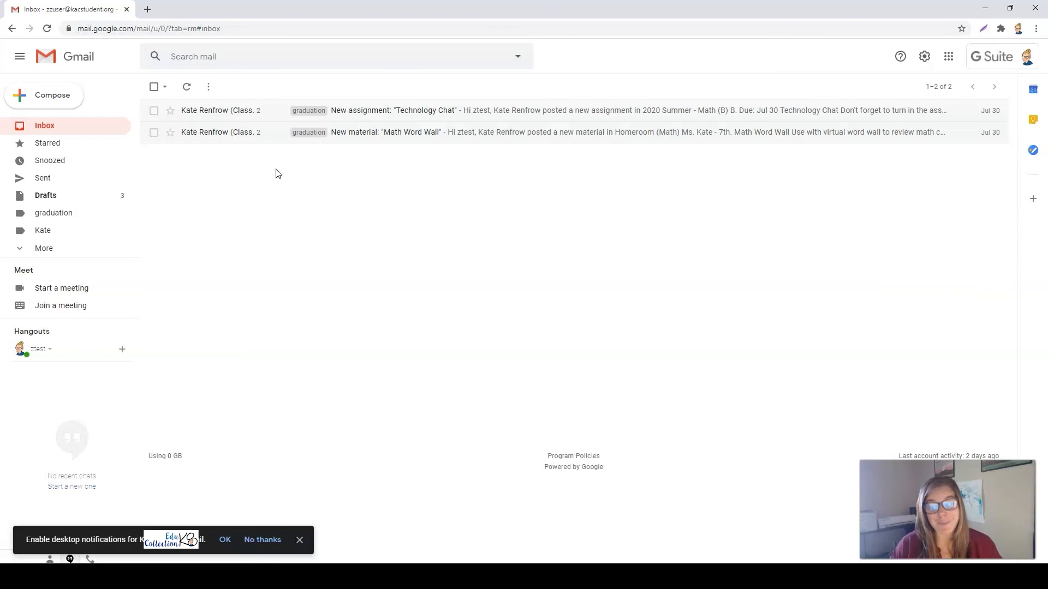
# Start a new message and add the suggested contact's e-mail address as its recipient.
pyautogui.click(61, 95)
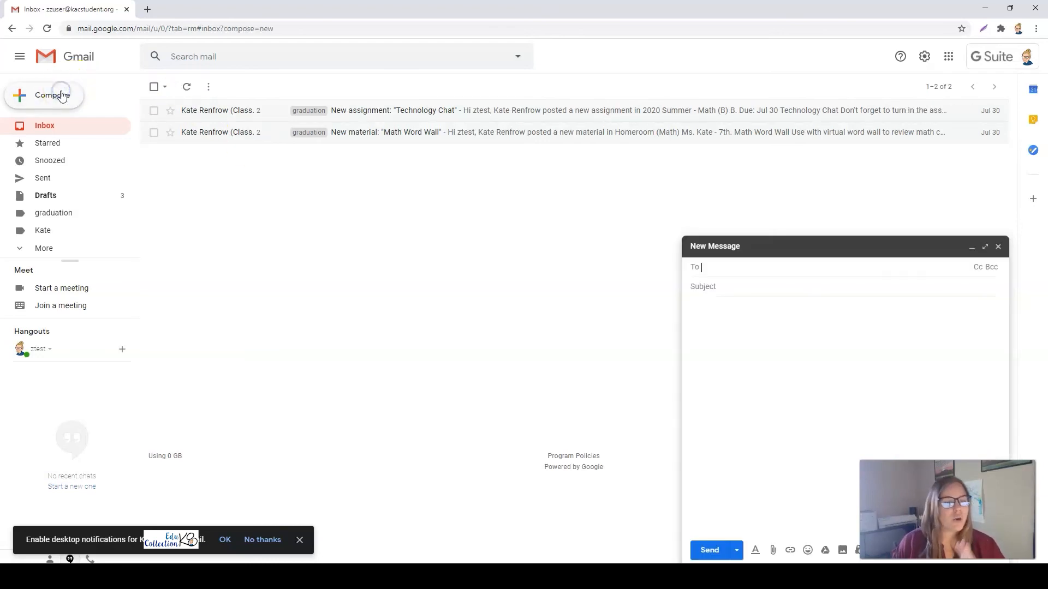
pyautogui.click(817, 286)
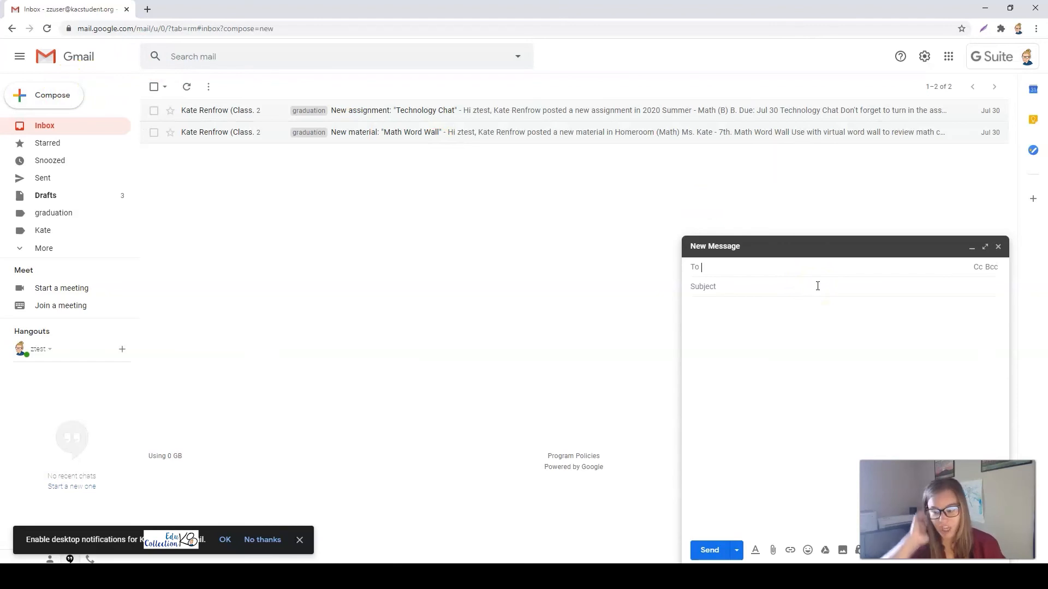
pyautogui.write('katelre')
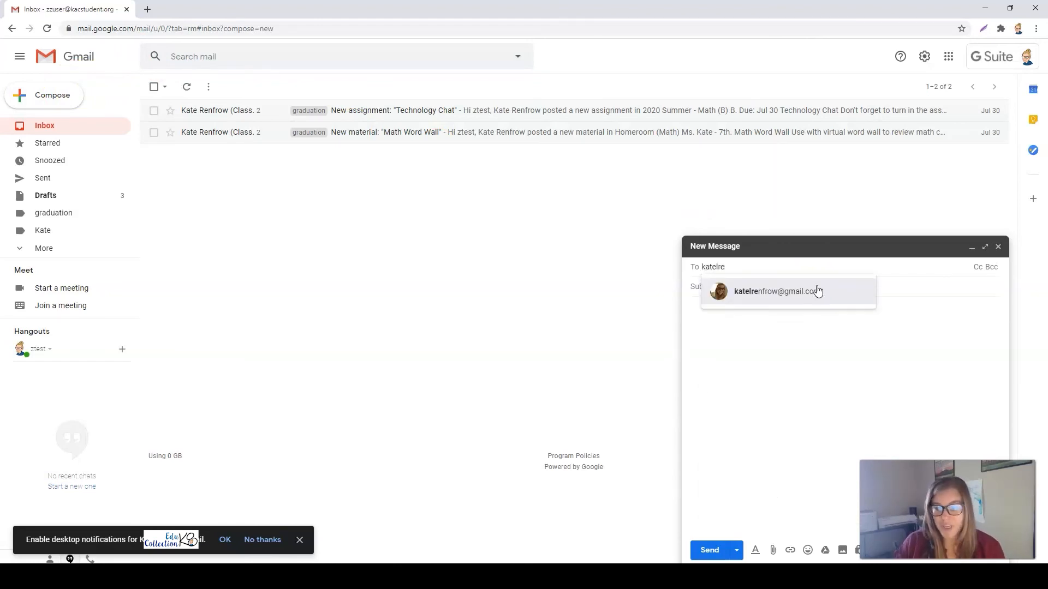
pyautogui.click(815, 293)
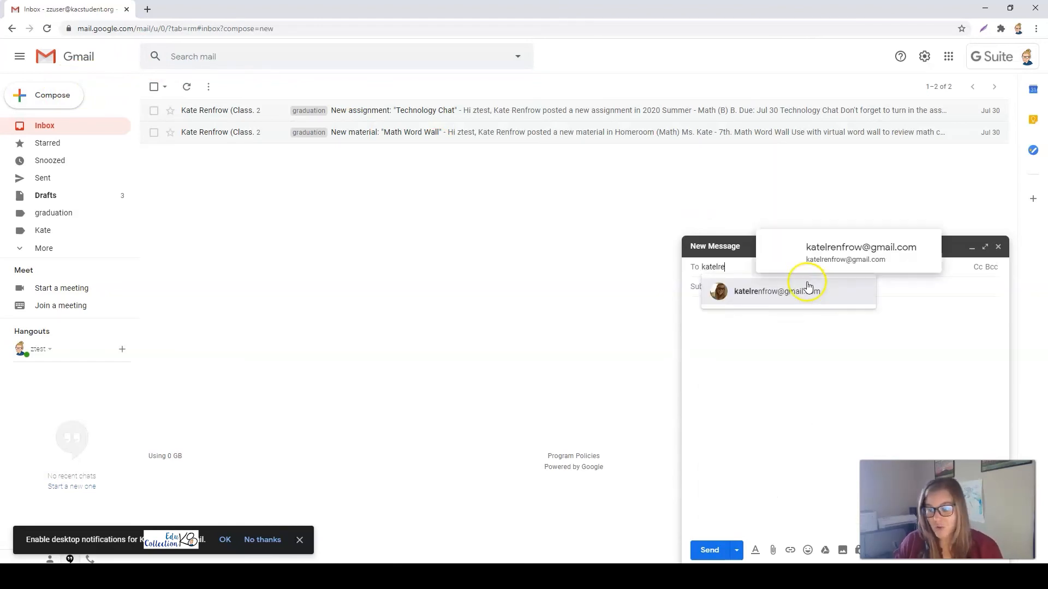
pyautogui.click(813, 294)
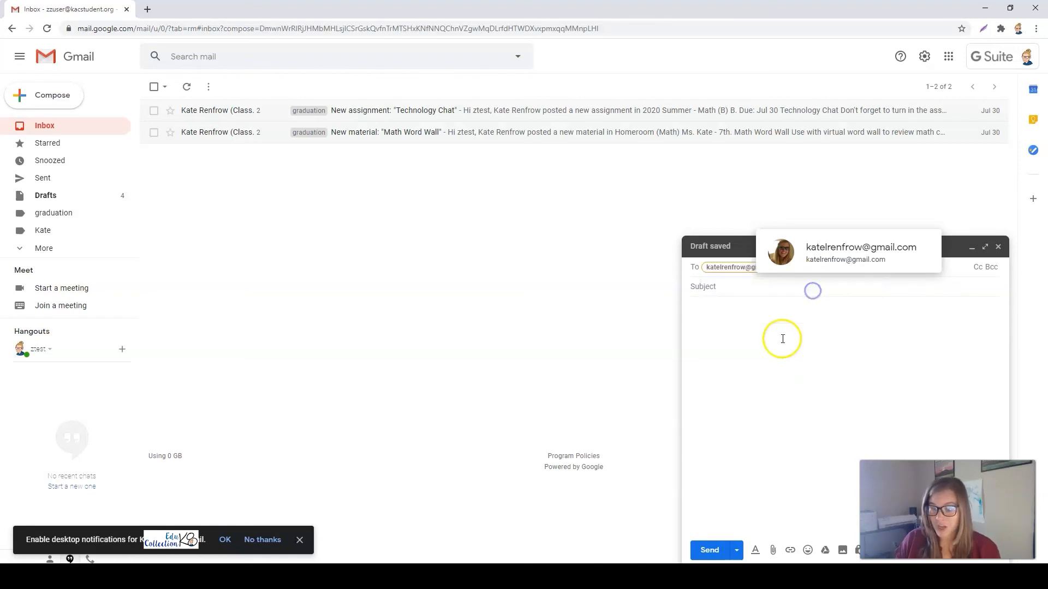
# Open the contact picker for the message's recipients and close it without inserting anyone else.
pyautogui.click(695, 269)
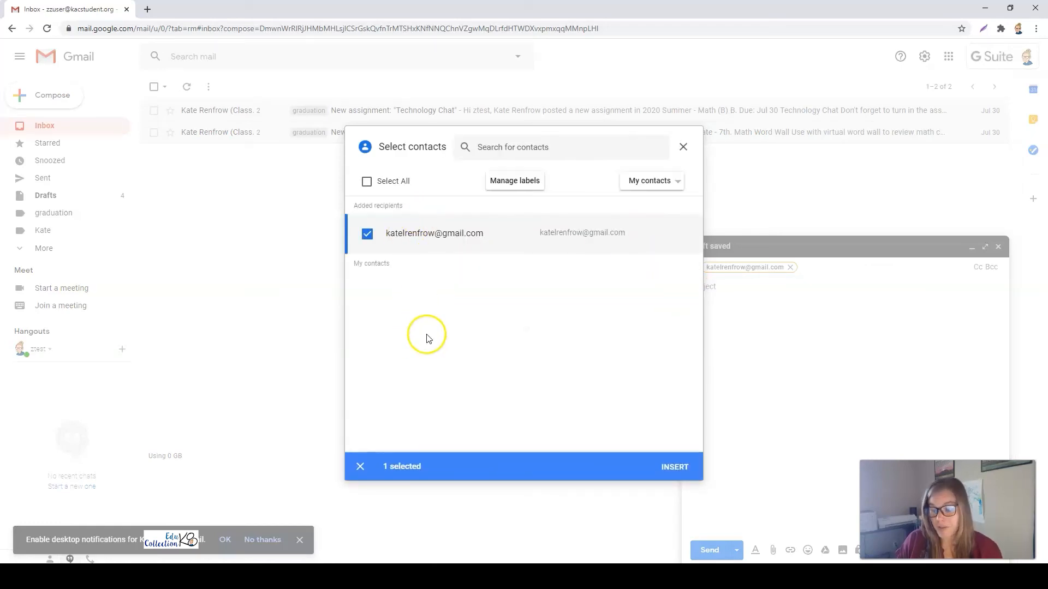
pyautogui.click(683, 146)
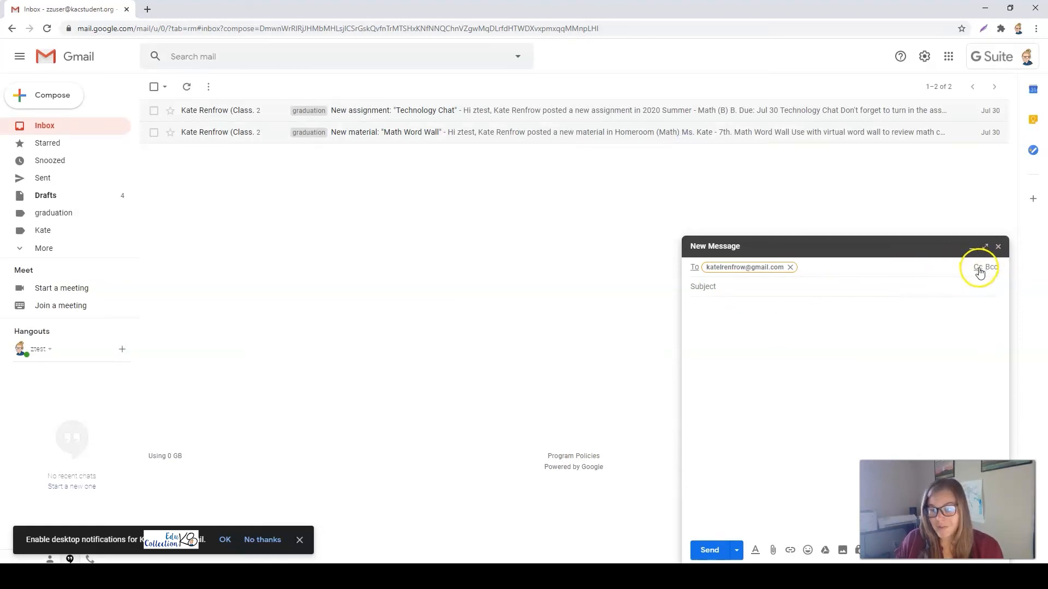
# Add the Cc and Bcc fields to the message, place the cursor in each without entering anyone, and close the message.
pyautogui.click(978, 272)
pyautogui.click(991, 285)
pyautogui.click(720, 282)
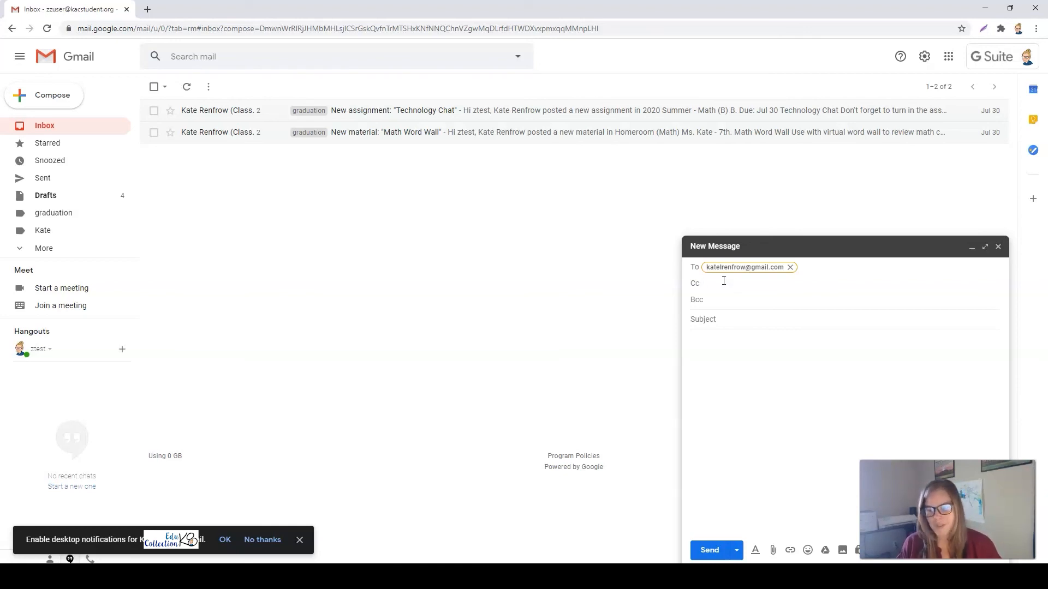
pyautogui.click(733, 299)
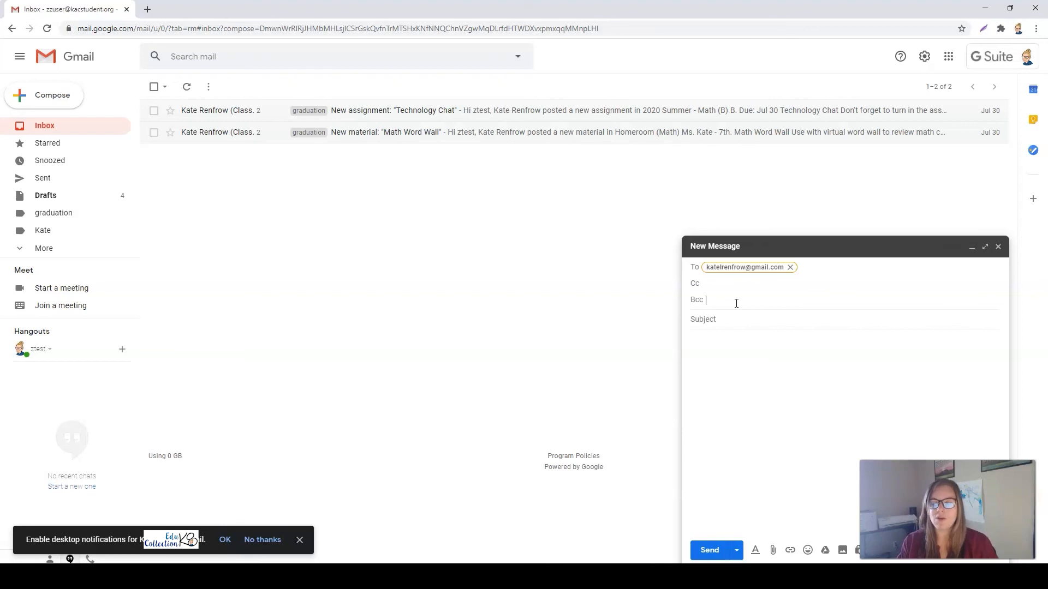
pyautogui.click(723, 300)
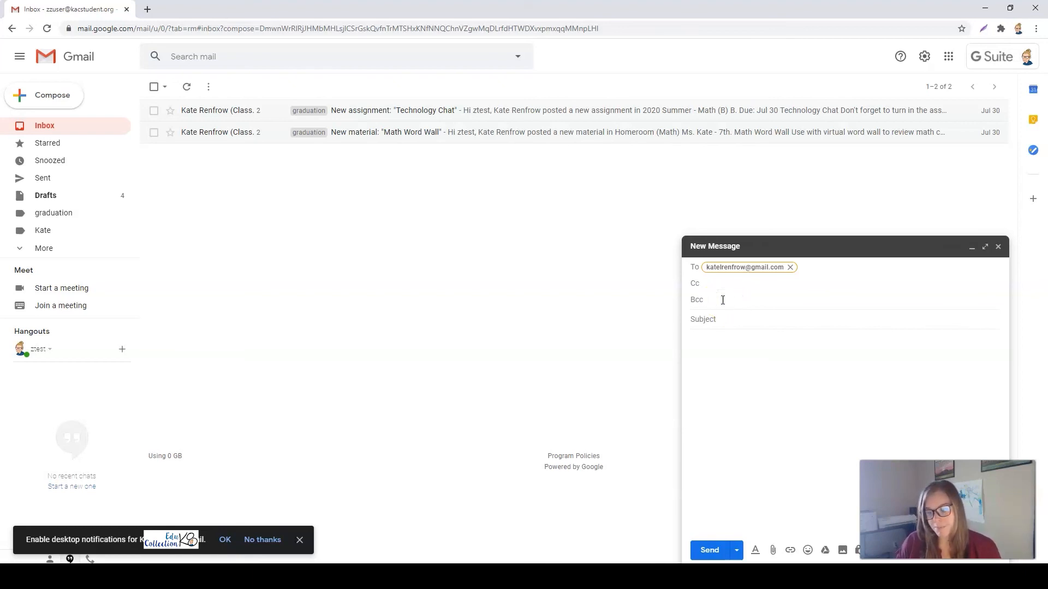
pyautogui.click(998, 247)
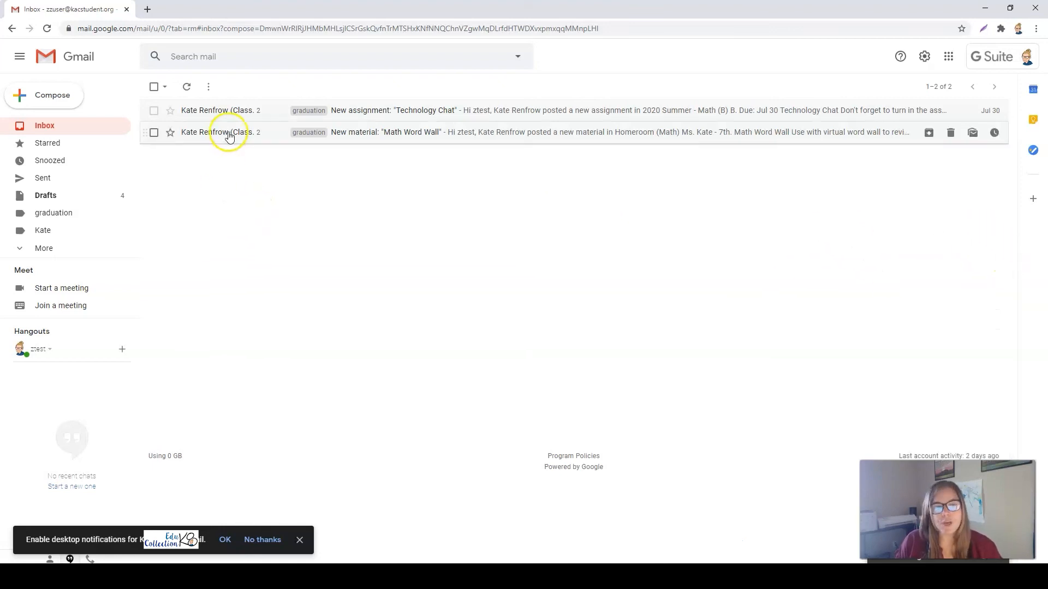
# Open the "Math Word Wall" email from the inbox and start a reply below it.
pyautogui.moveTo(230, 136)
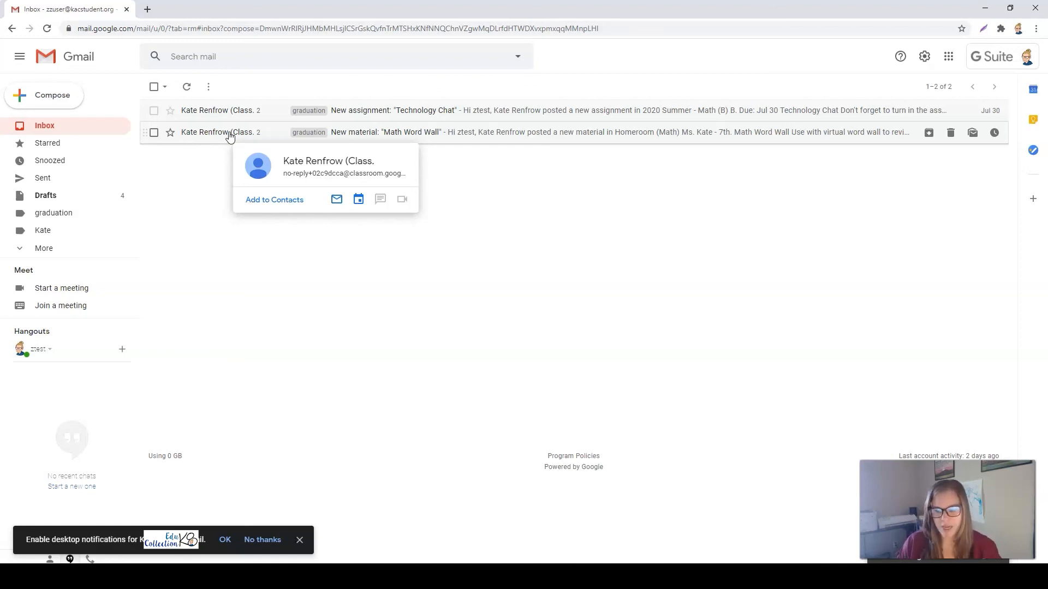
pyautogui.click(230, 135)
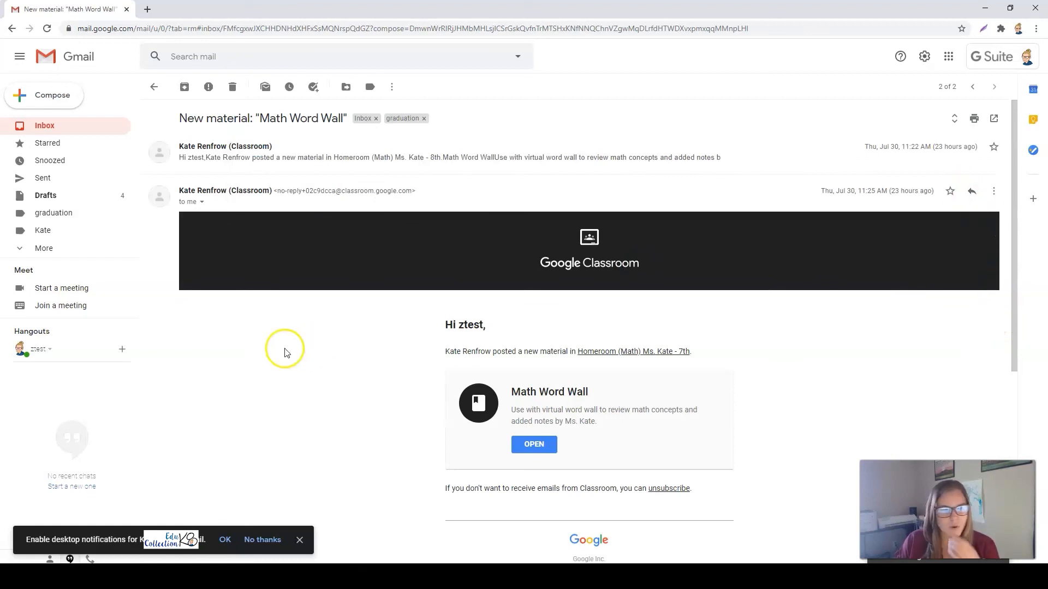
pyautogui.scroll(-3, 305, 295)
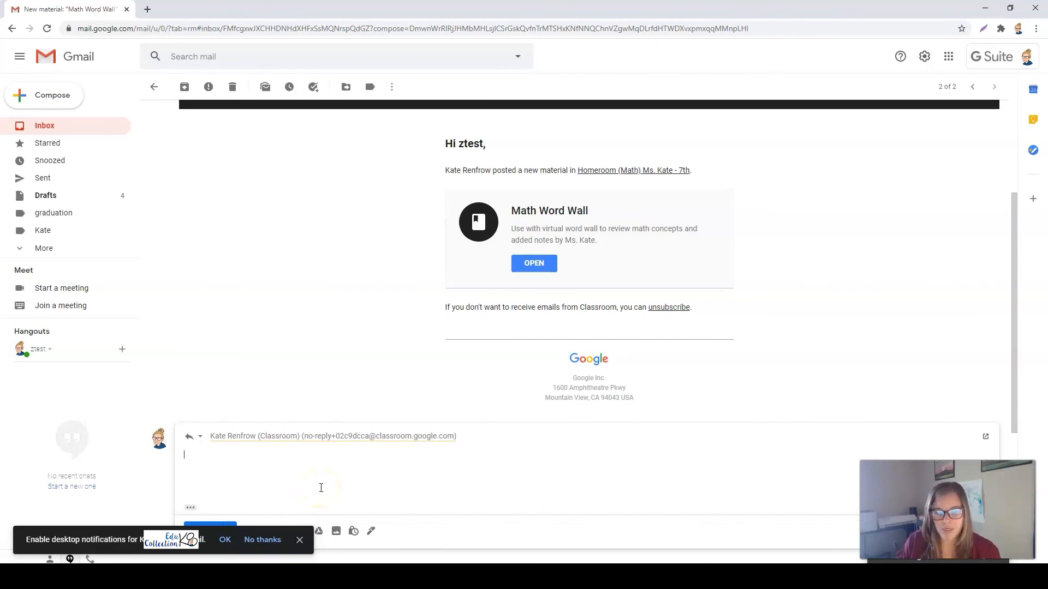
pyautogui.scroll(-3, 307, 477)
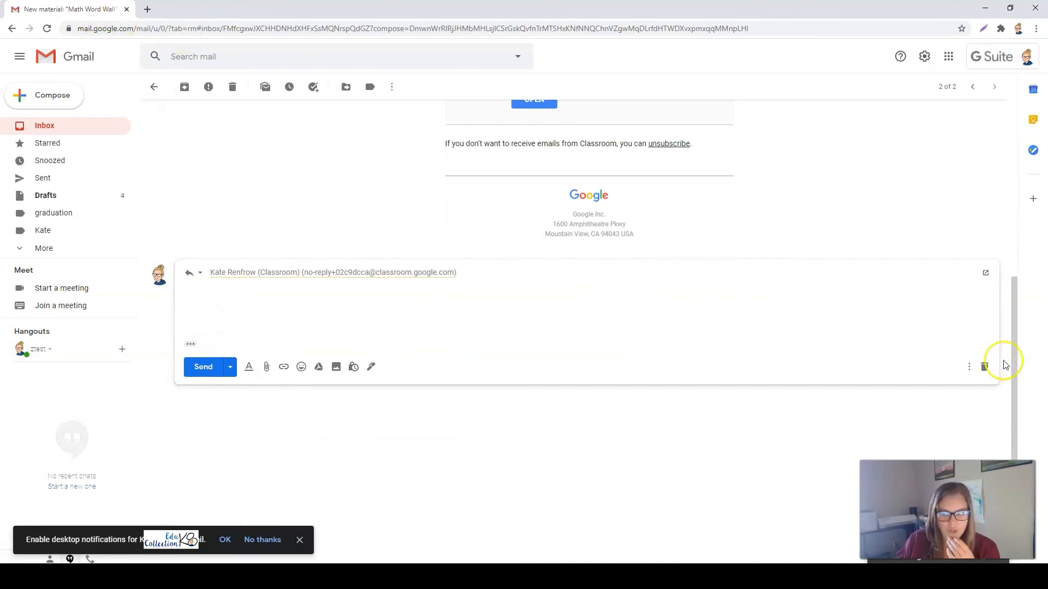
# Discard the empty reply and start forwarding the "Math Word Wall" email instead.
pyautogui.click(984, 367)
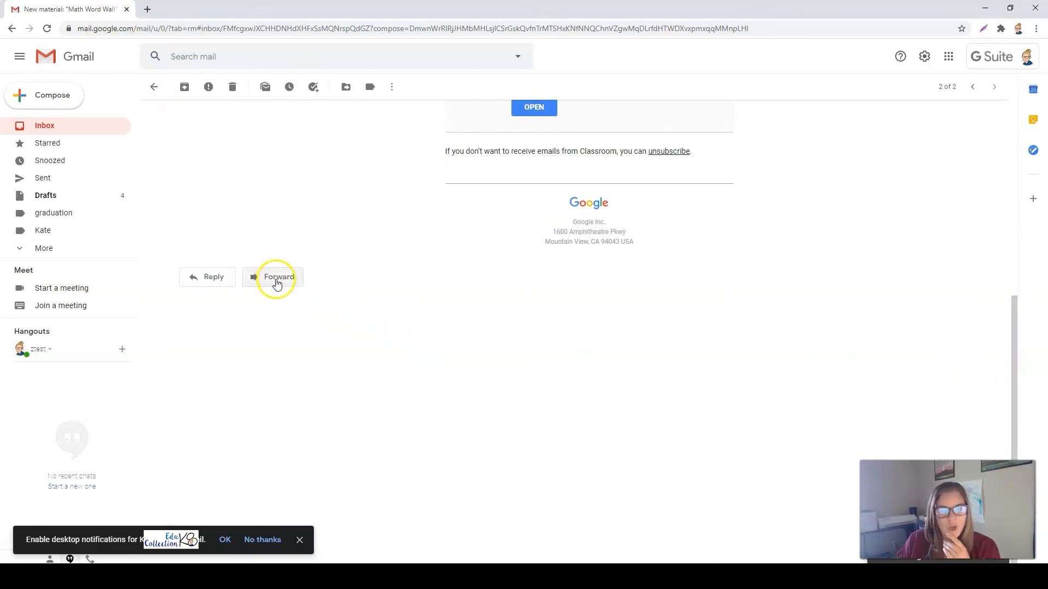
pyautogui.click(270, 283)
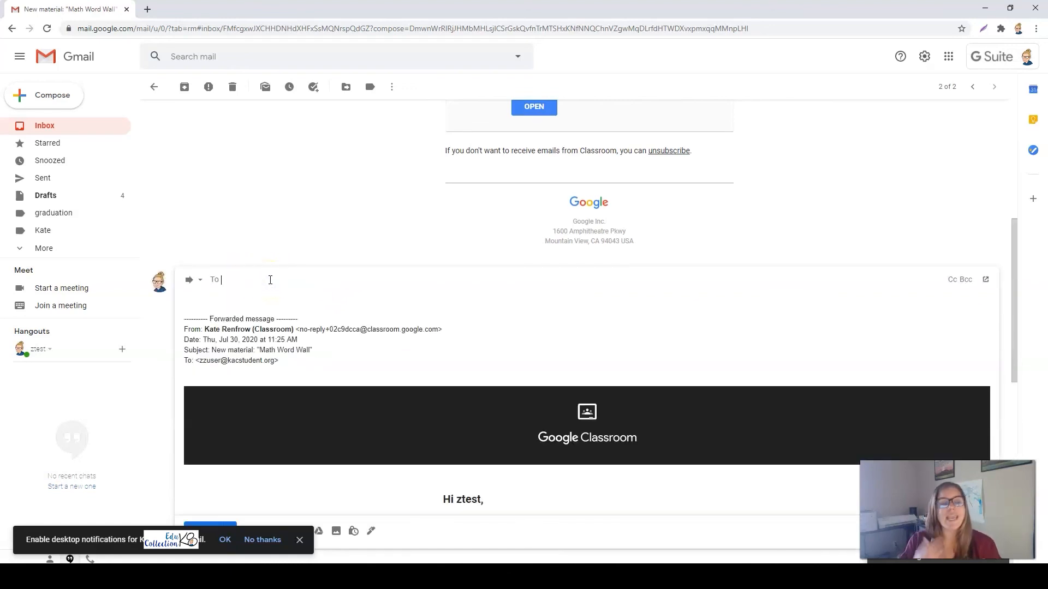